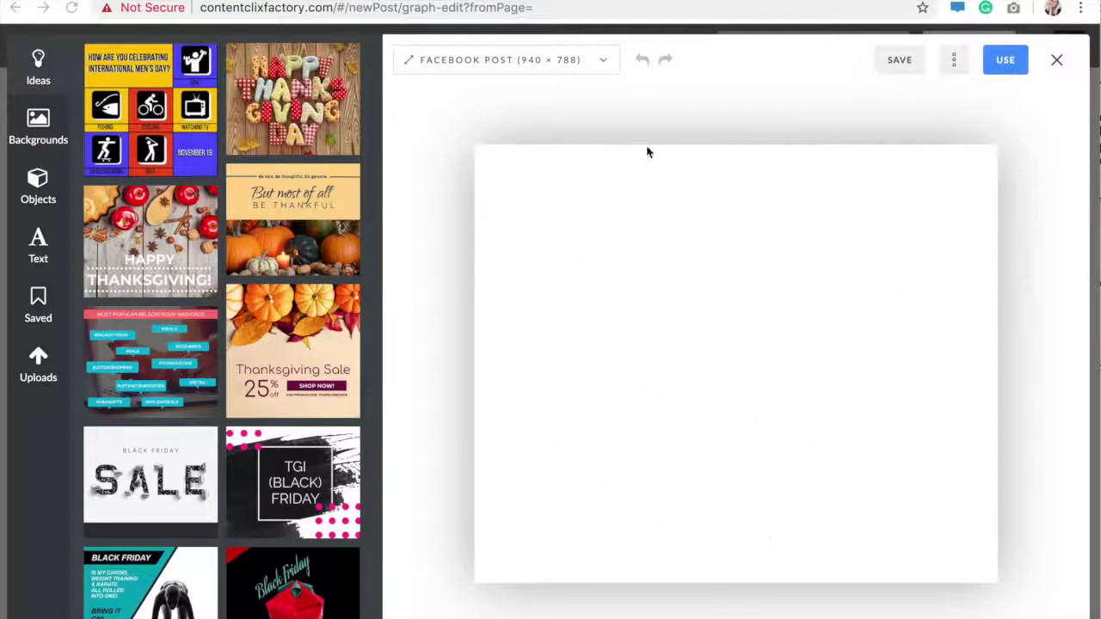
# - Review the canvas size options and keep the 940 × 788 Facebook post size
pyautogui.click(604, 64)
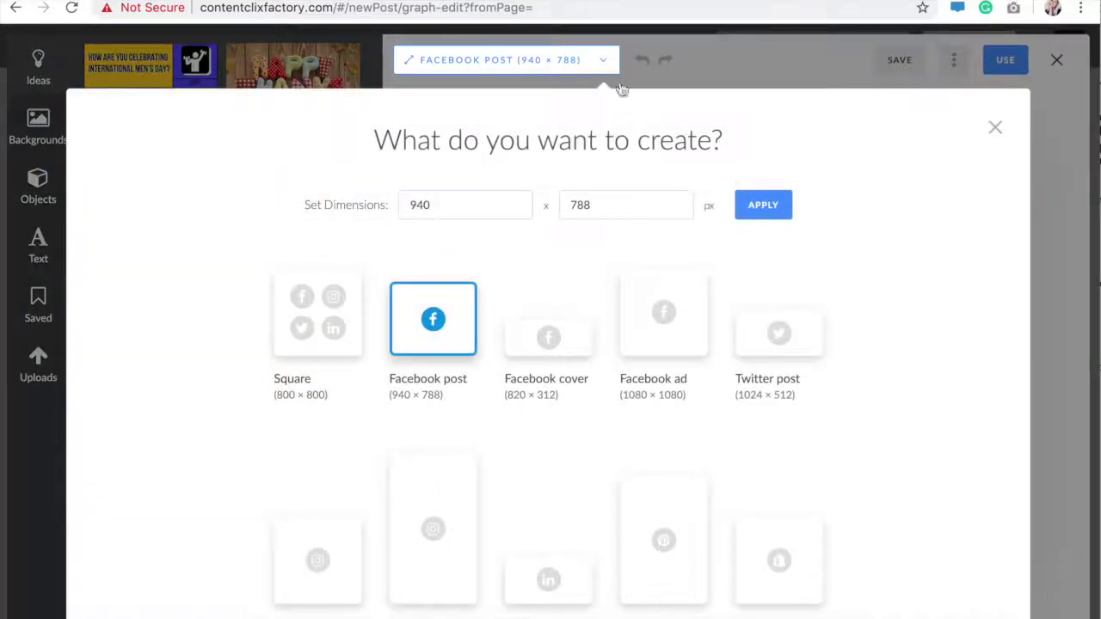
pyautogui.scroll(-2, 855, 278)
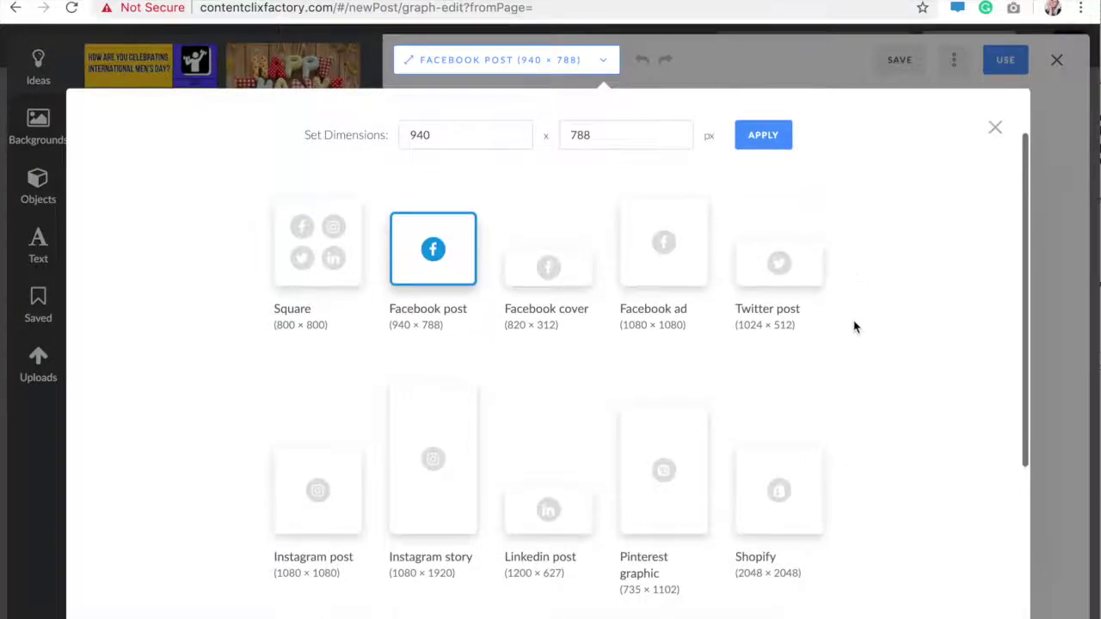
pyautogui.scroll(-1, 855, 328)
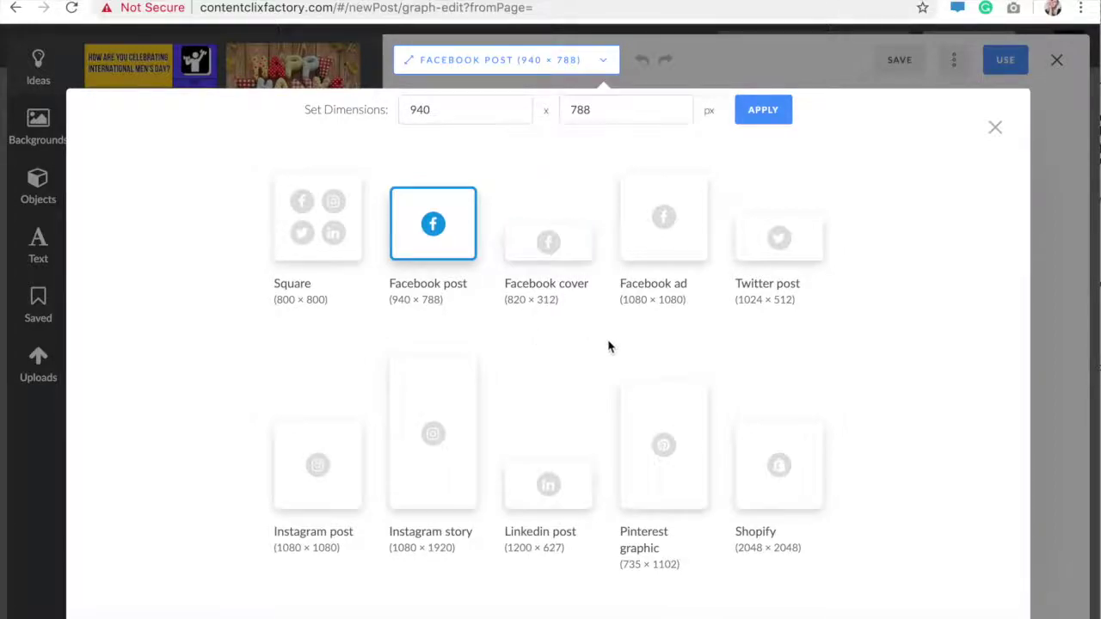
pyautogui.click(448, 239)
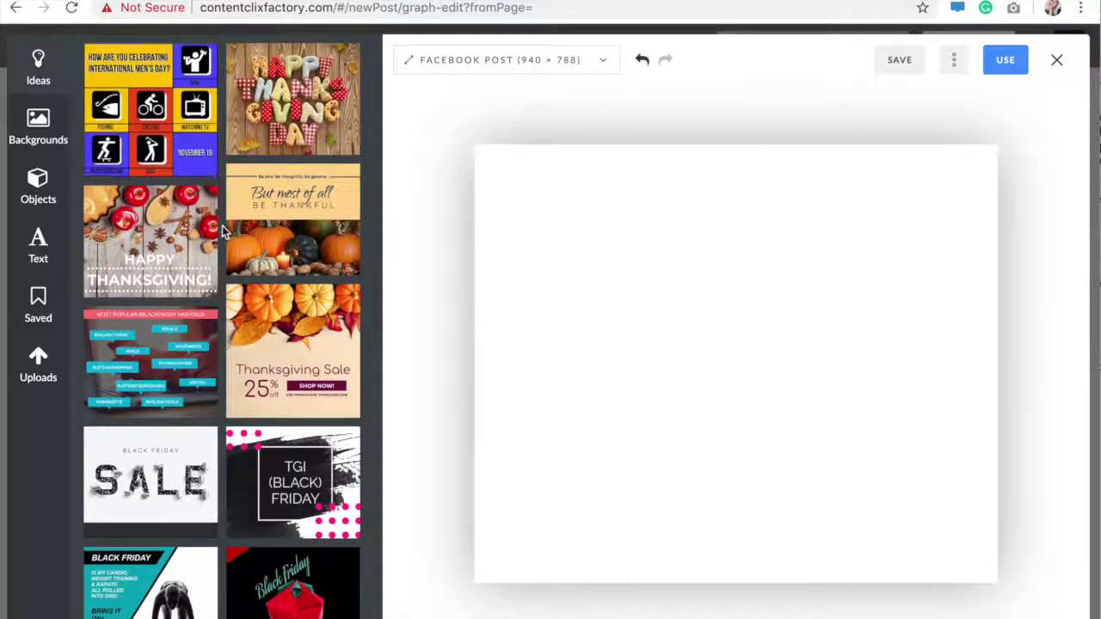
# - Look through the holiday Ideas templates, then switch to the Backgrounds image library
pyautogui.scroll(-3, 220, 313)
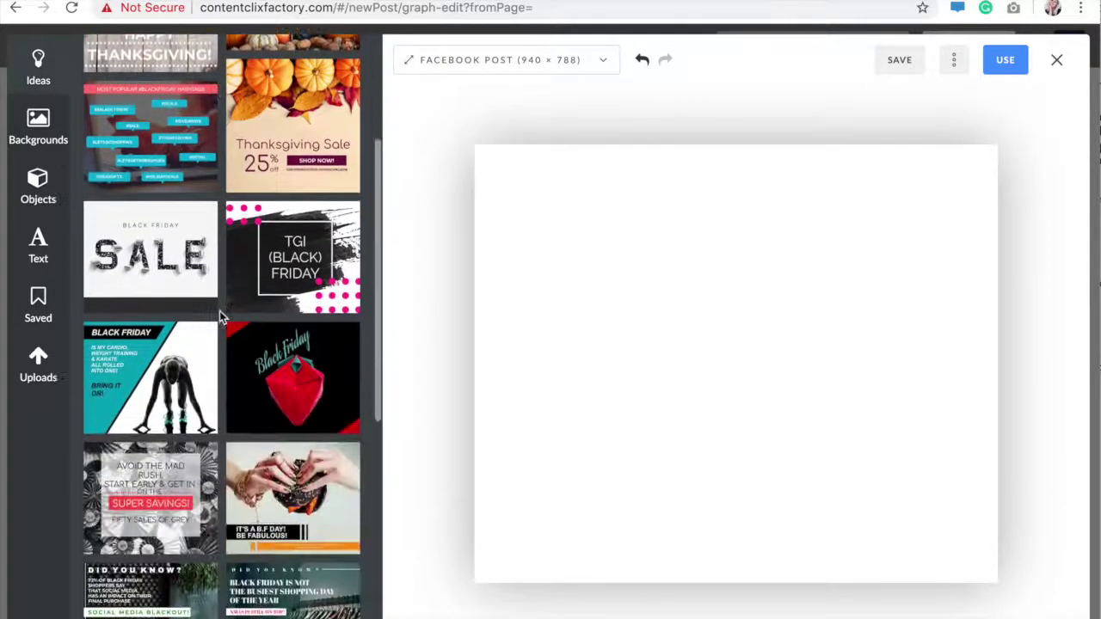
pyautogui.scroll(-7, 222, 513)
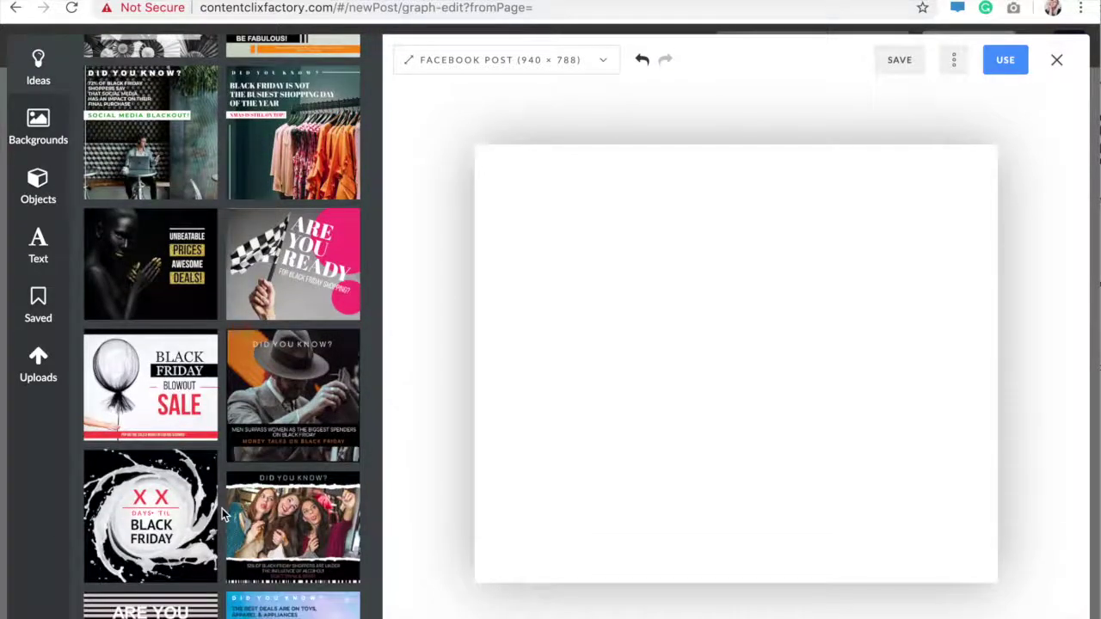
pyautogui.scroll(-3, 222, 508)
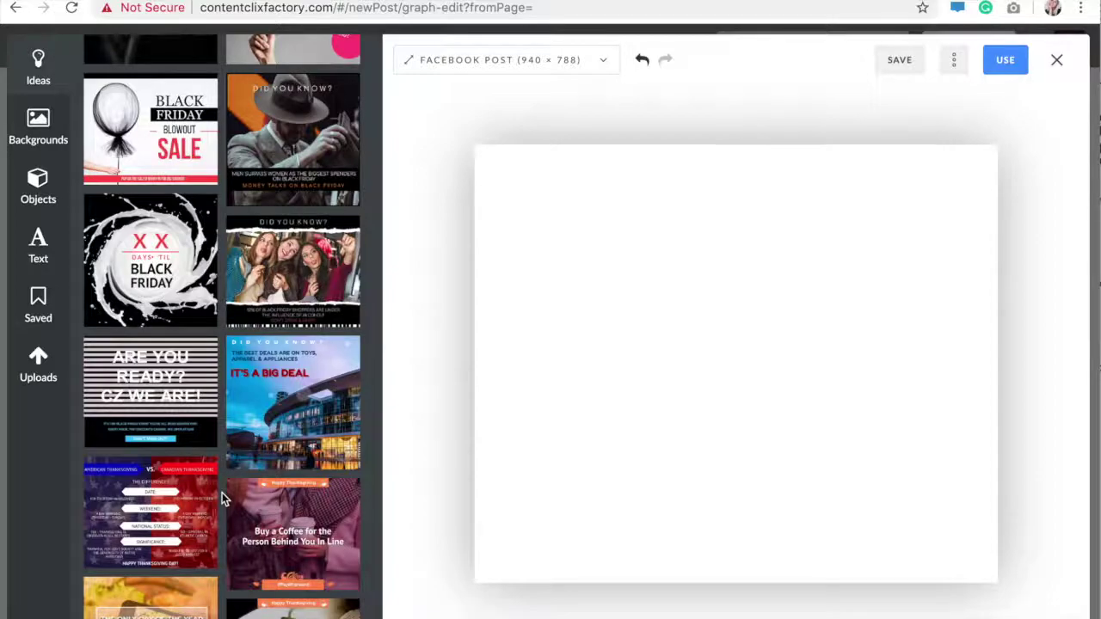
pyautogui.scroll(-10, 222, 493)
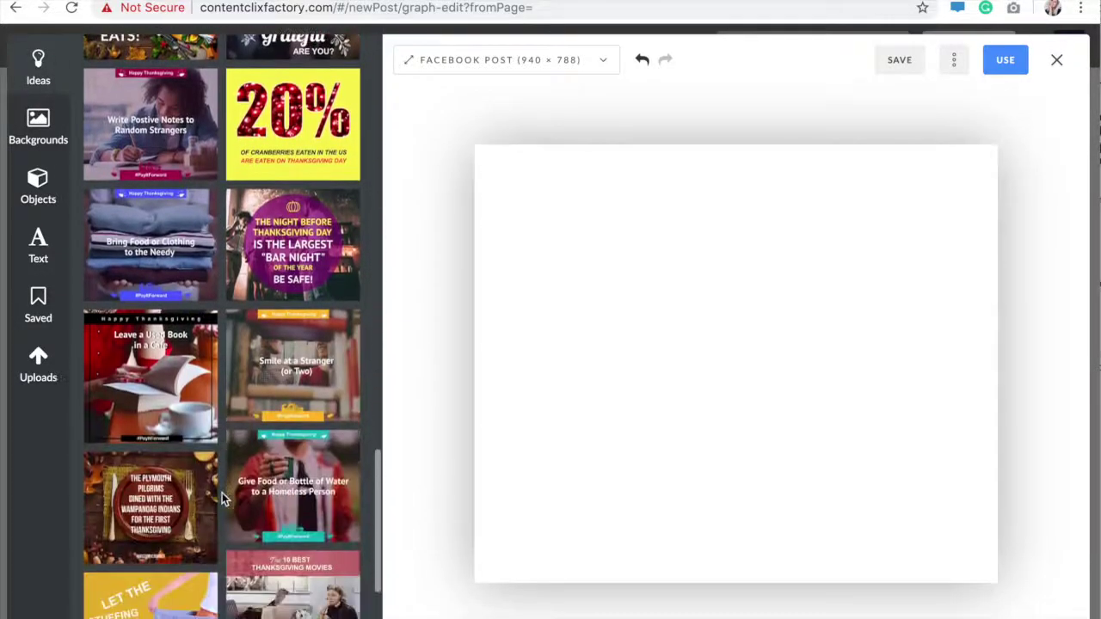
pyautogui.scroll(-3, 221, 493)
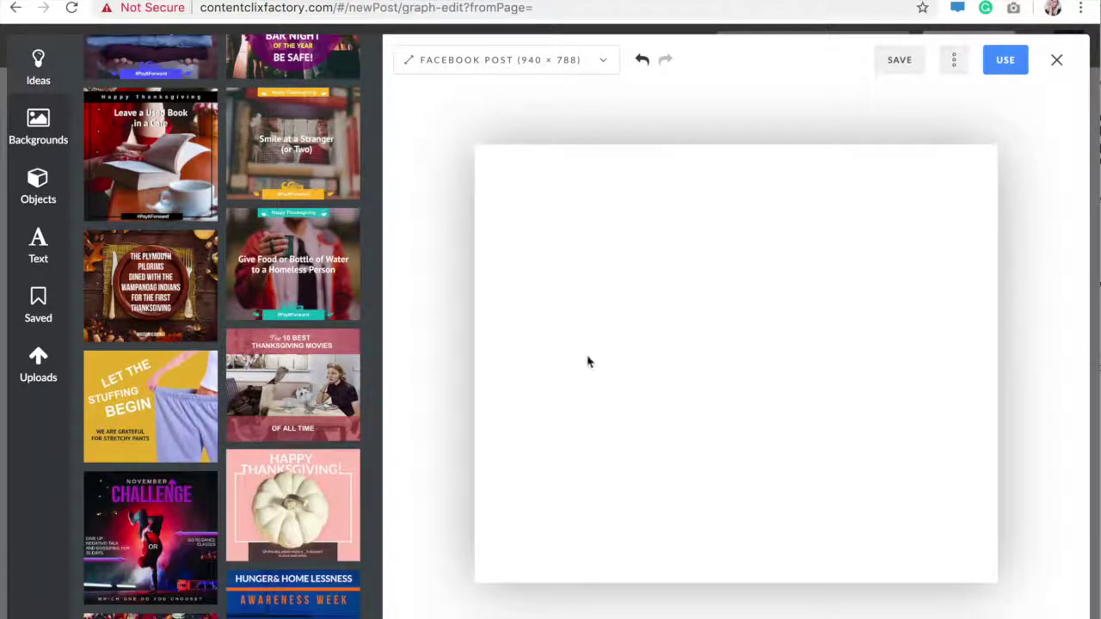
pyautogui.click(38, 127)
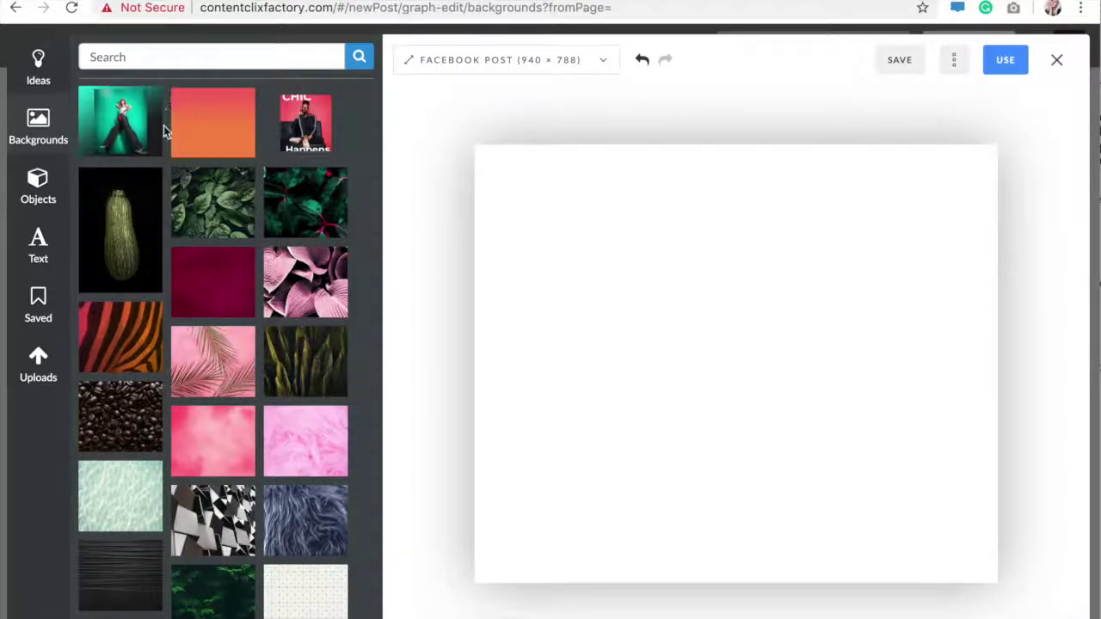
# - Apply the pink palm-leaf image from Backgrounds to the post
pyautogui.scroll(-10, 167, 162)
pyautogui.scroll(-15, 167, 162)
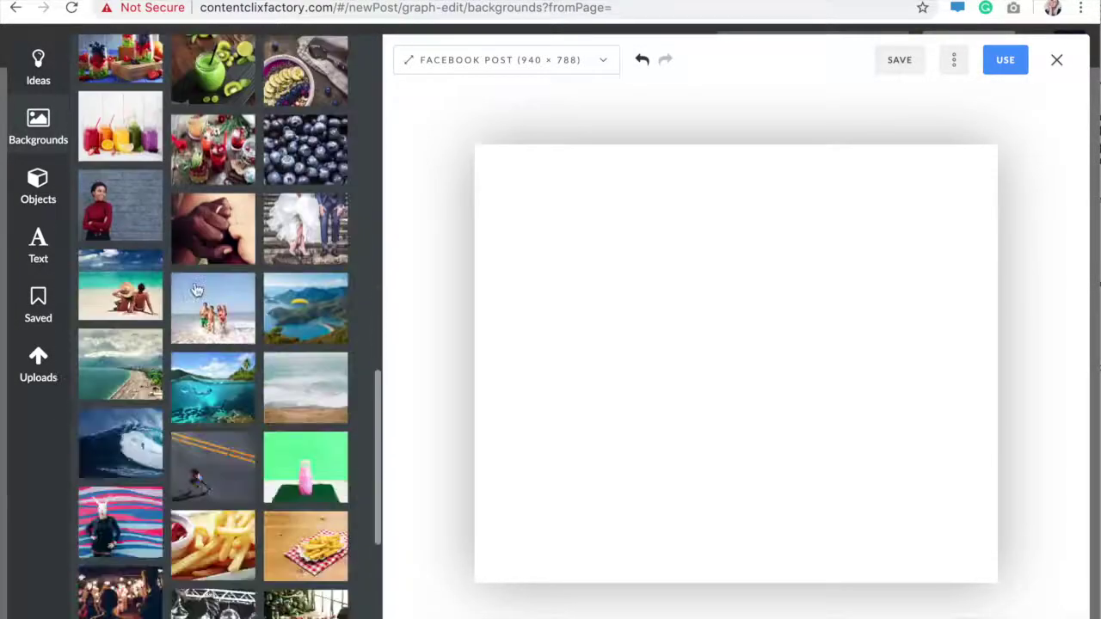
pyautogui.scroll(-5, 197, 290)
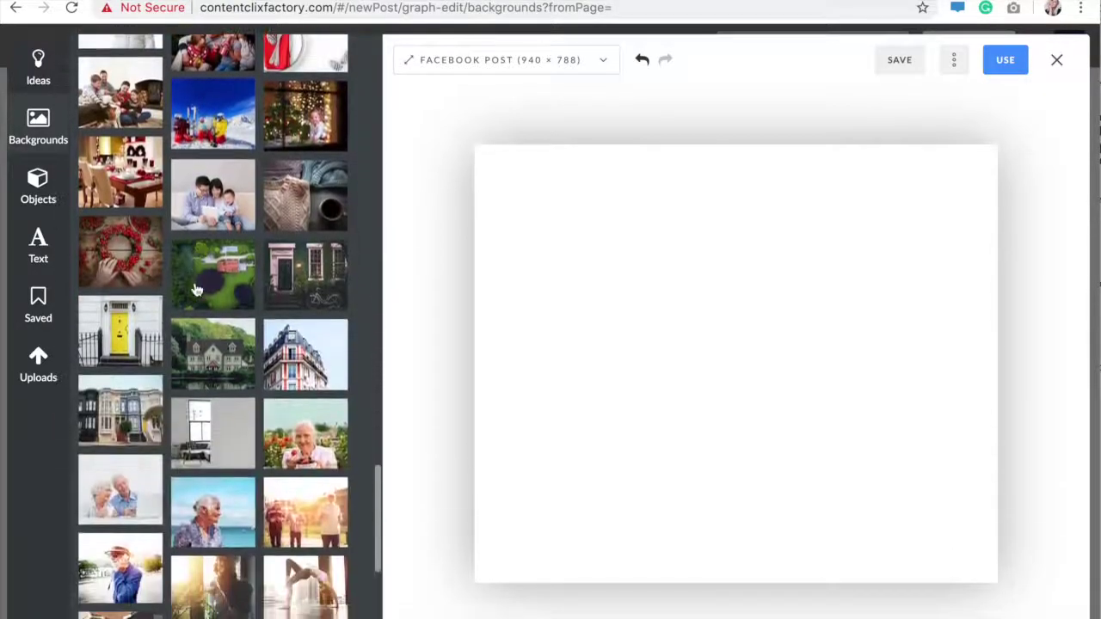
pyautogui.scroll(20, 196, 296)
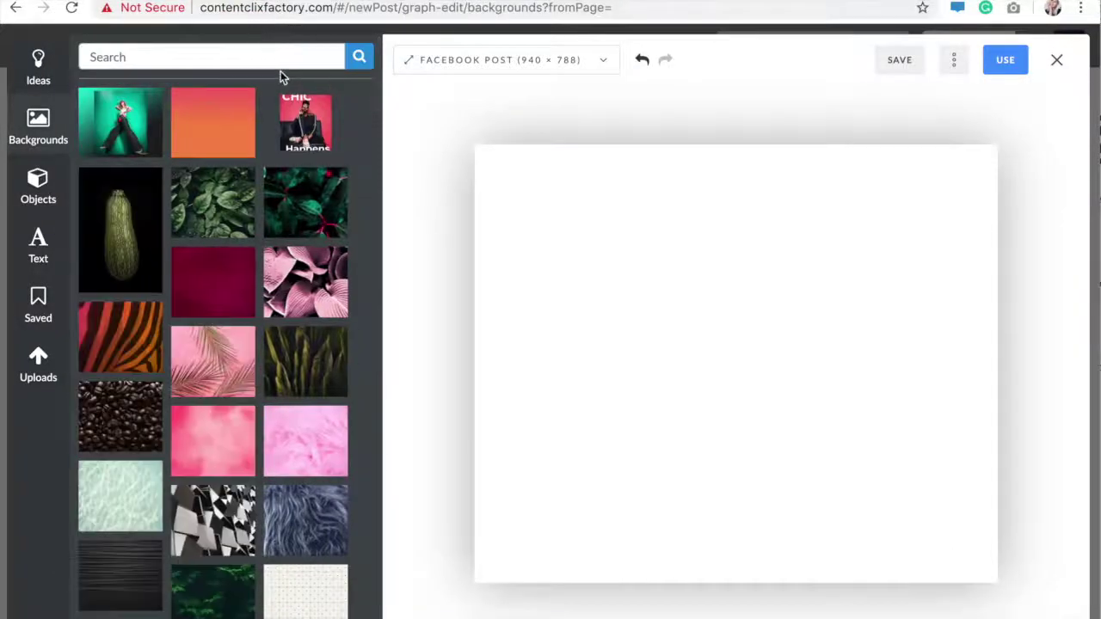
pyautogui.click(229, 390)
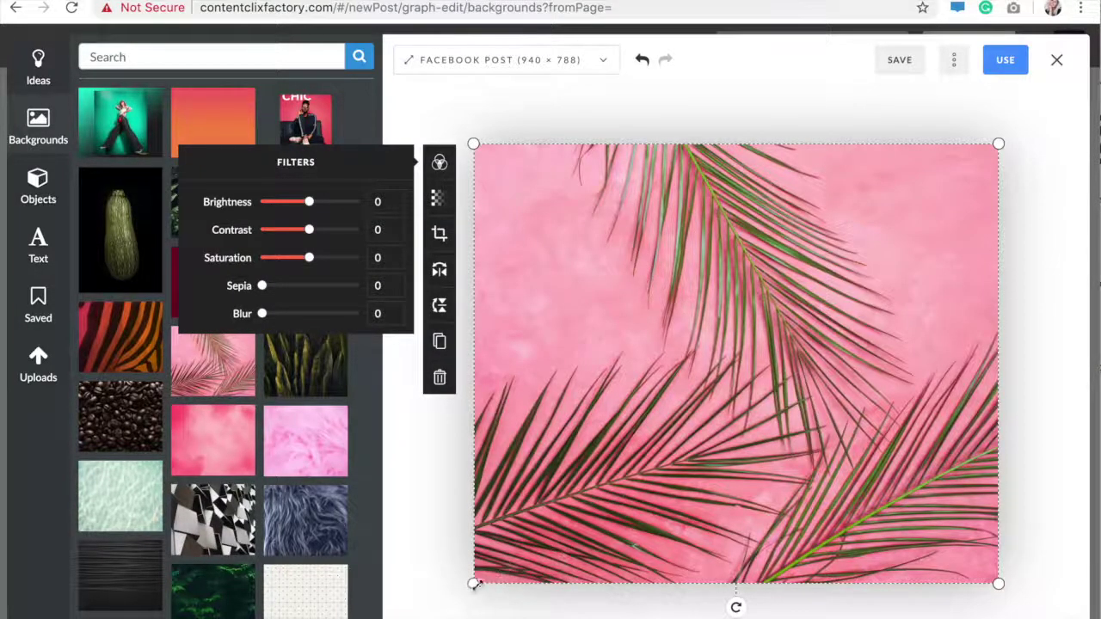
# - Stretch the palm-leaf image to cover the whole canvas, deselect it, and show Objects
pyautogui.moveTo(473, 583); pyautogui.dragTo(487, 612)
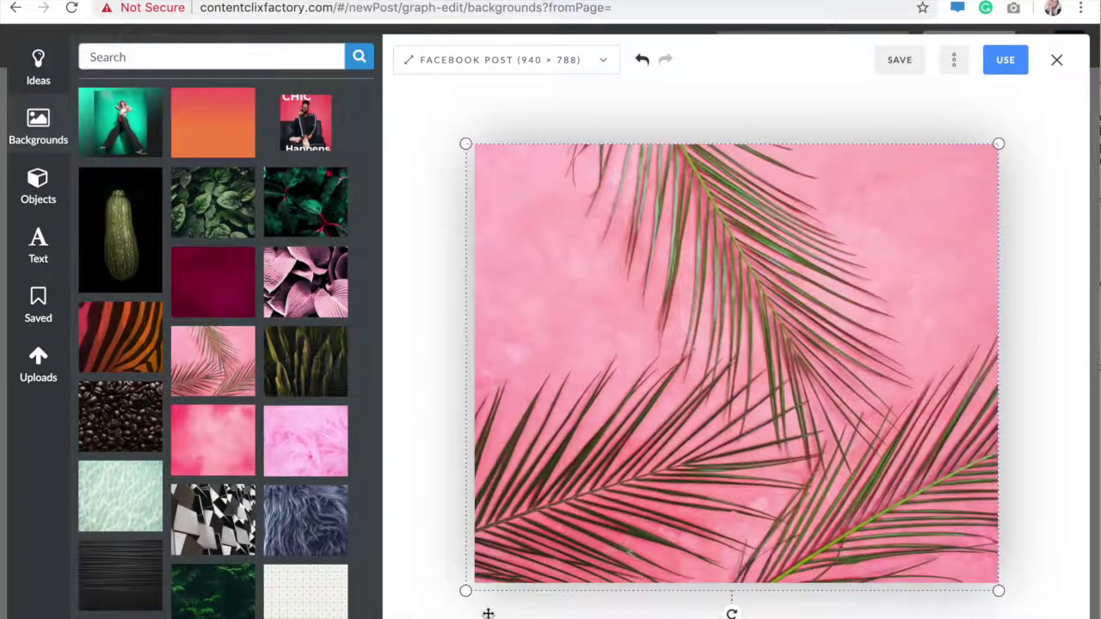
pyautogui.click(629, 100)
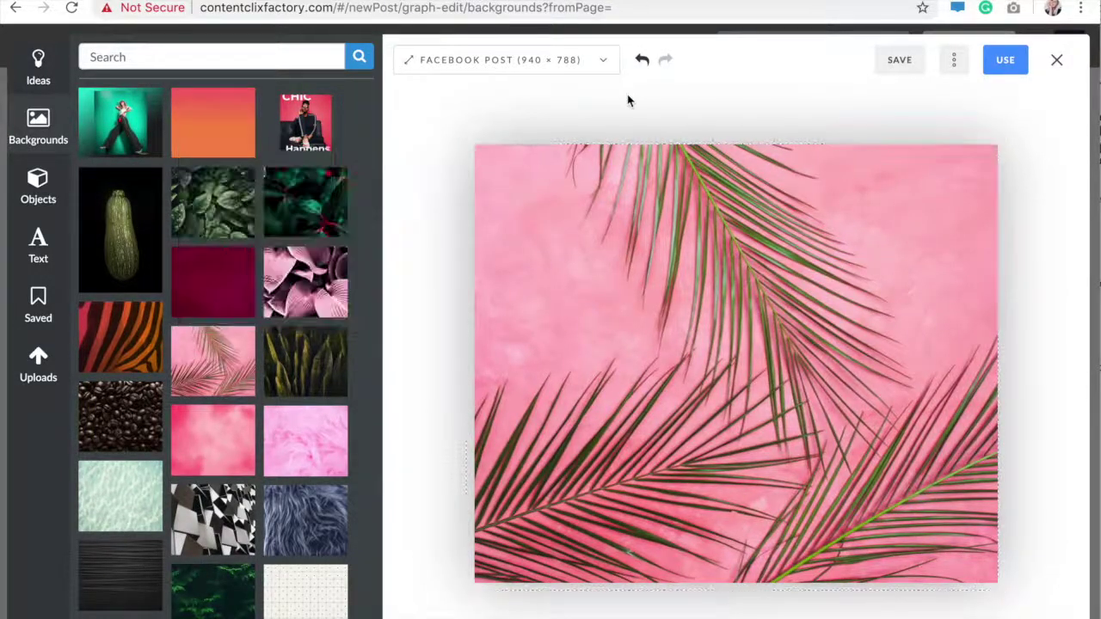
pyautogui.click(32, 189)
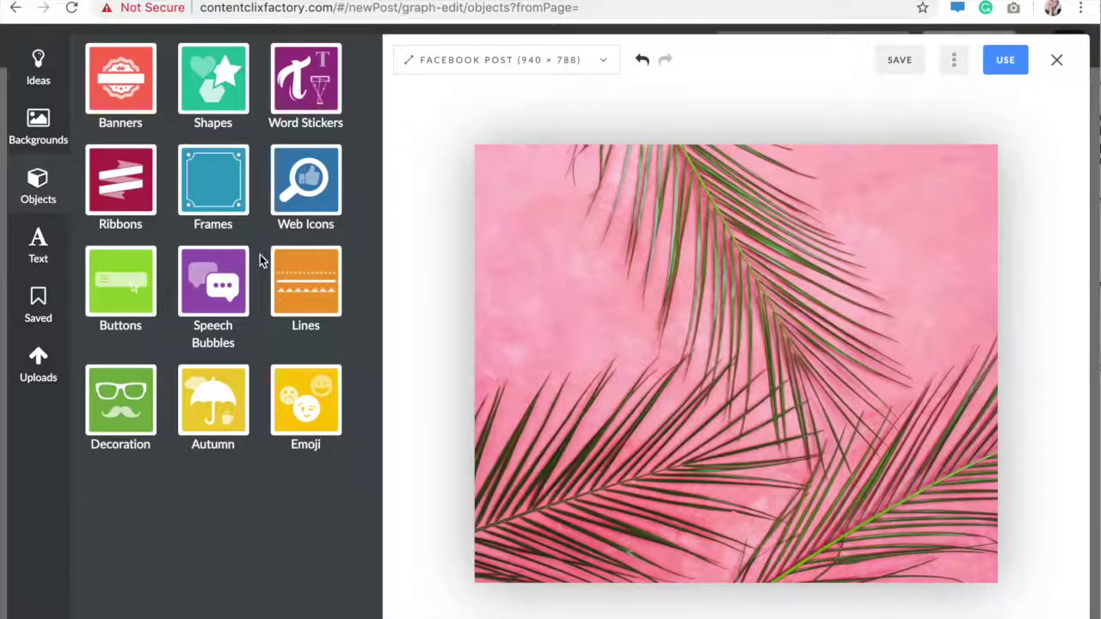
# - Browse the Banners and Shapes object collections, then open the Word Stickers collection
pyautogui.click(109, 113)
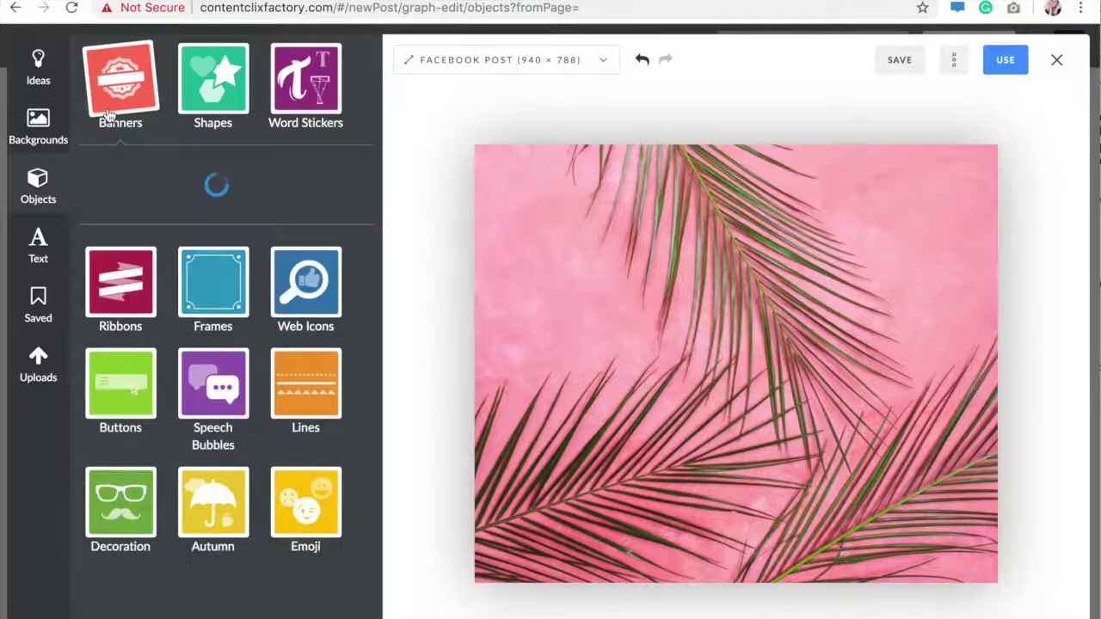
pyautogui.scroll(-3, 288, 419)
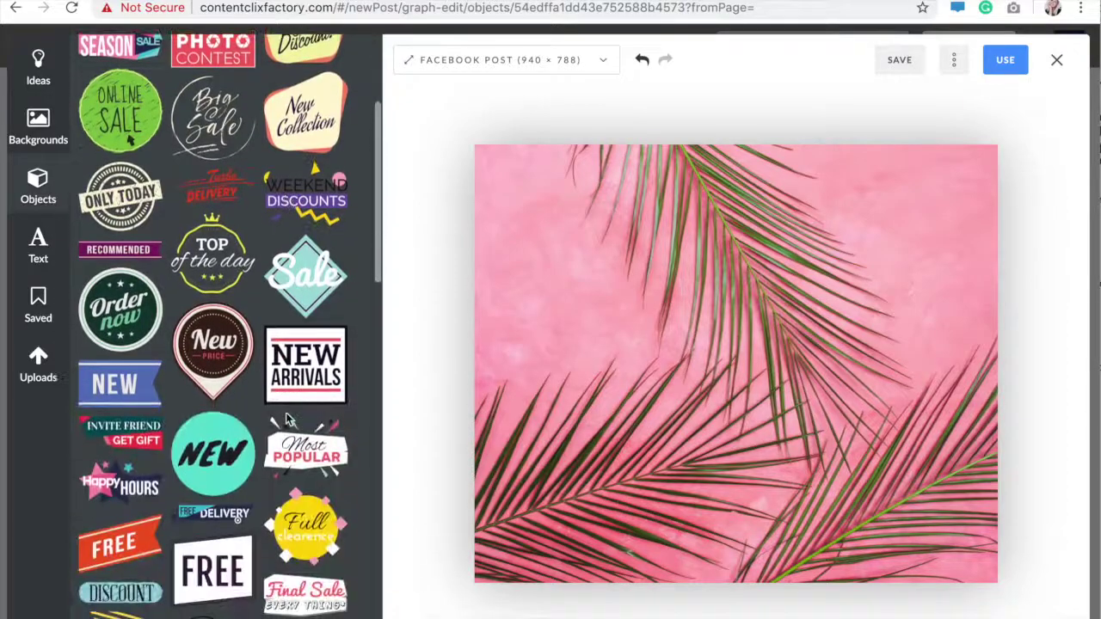
pyautogui.scroll(-5, 288, 419)
pyautogui.scroll(8, 271, 101)
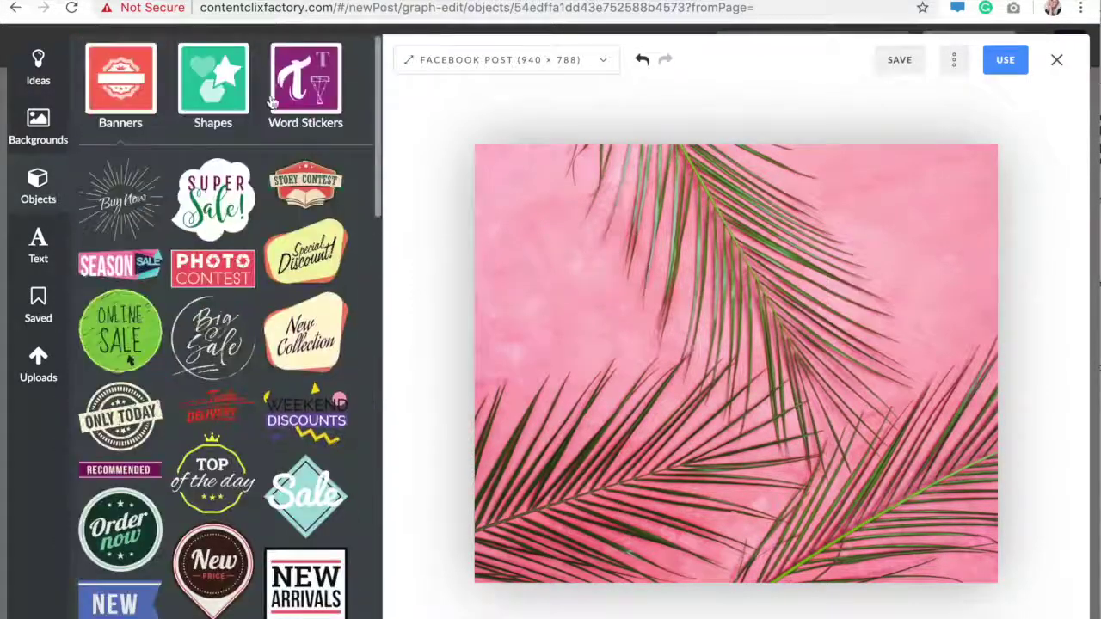
pyautogui.click(215, 82)
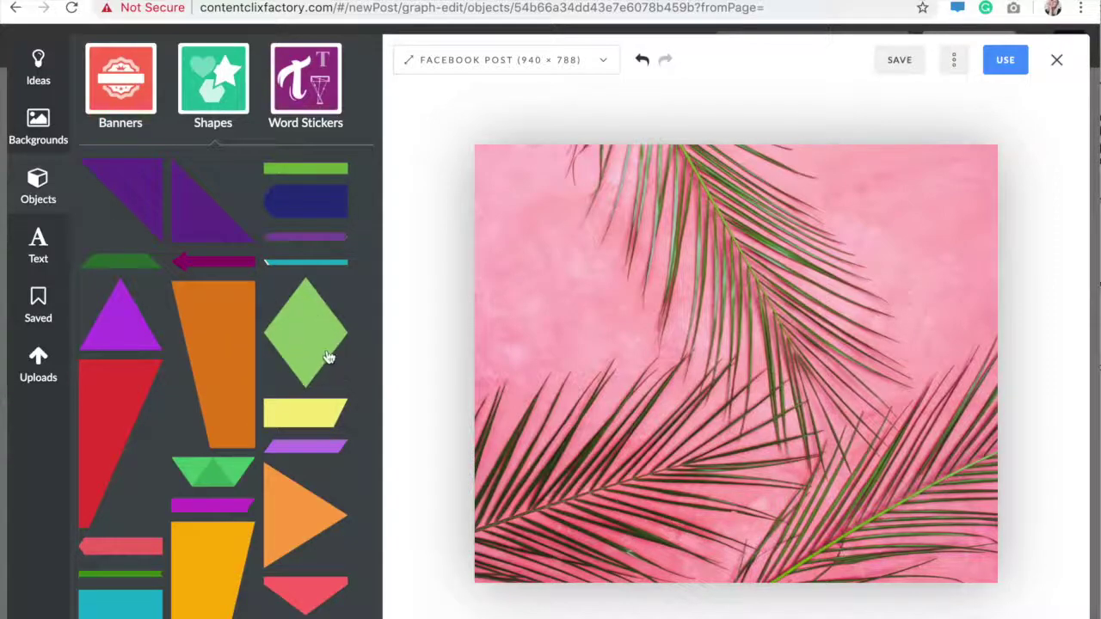
pyautogui.scroll(-2, 314, 432)
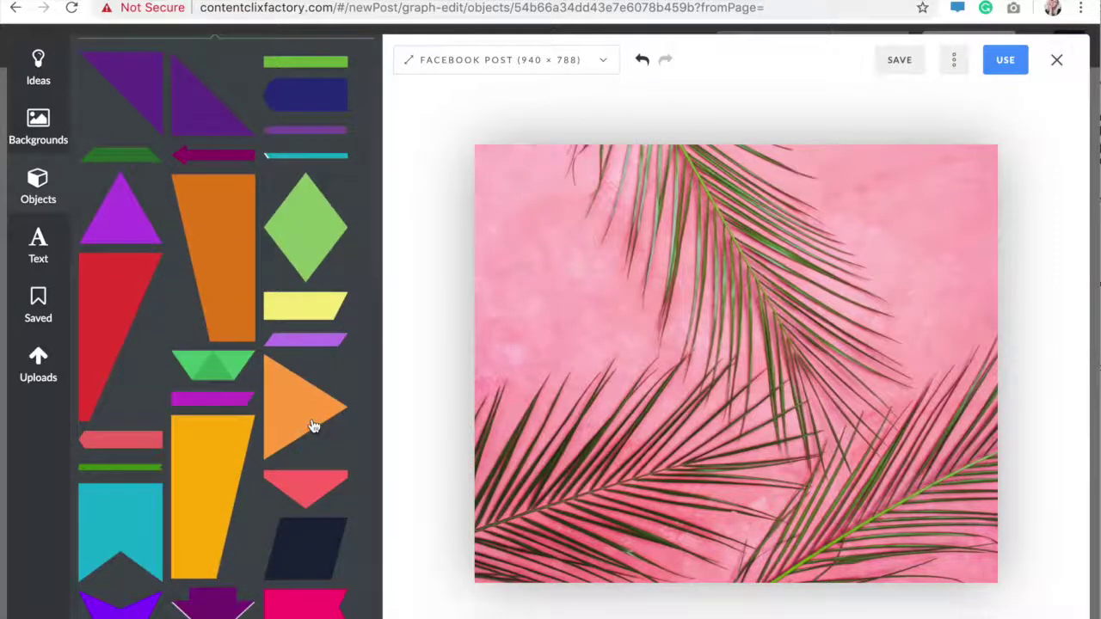
pyautogui.scroll(-4, 218, 534)
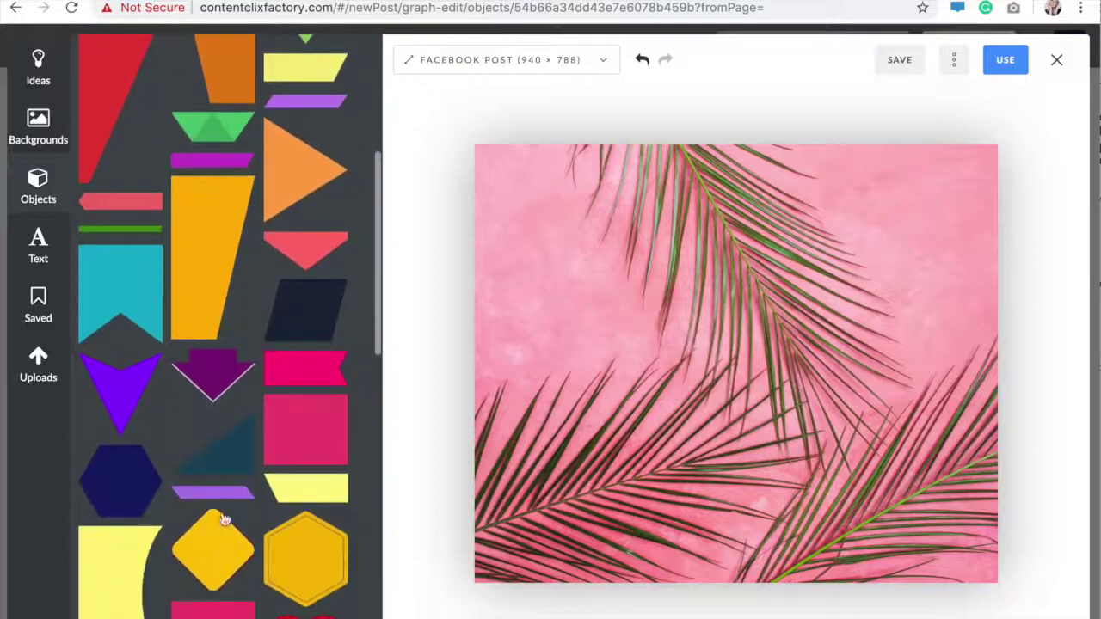
pyautogui.scroll(-10, 290, 456)
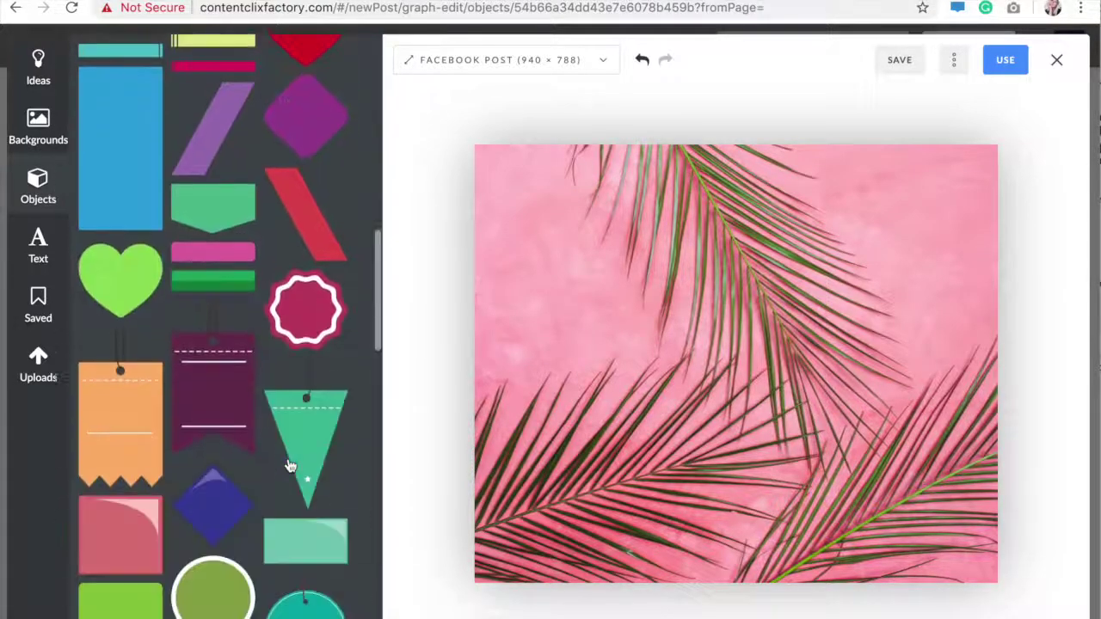
pyautogui.scroll(15, 290, 465)
pyautogui.click(305, 82)
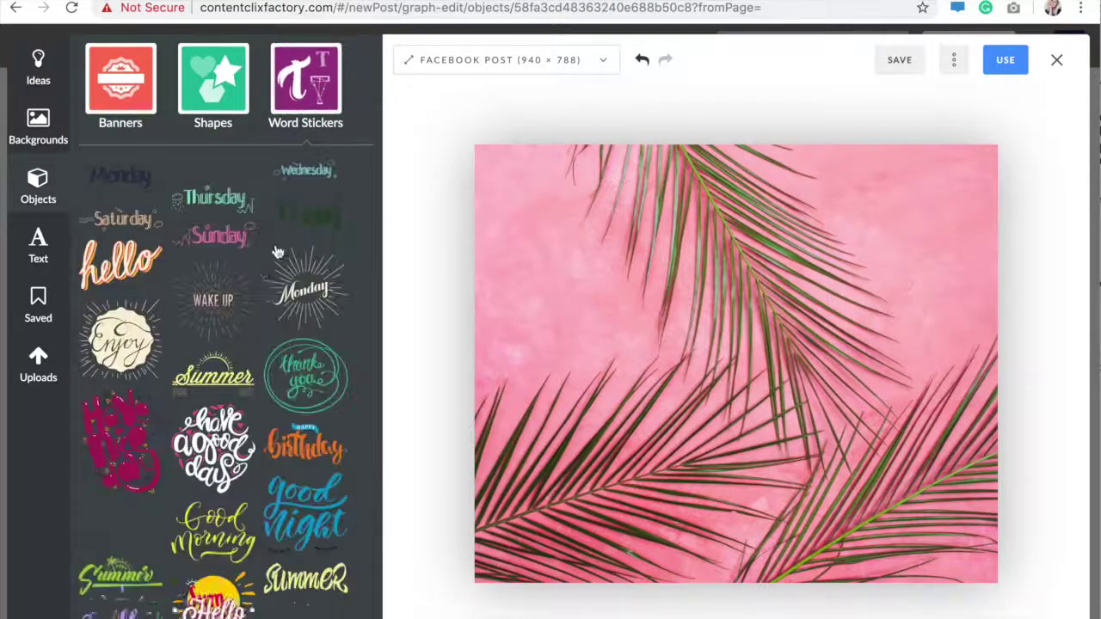
# - Go back to all object categories and browse Autumn, Lines and Speech Bubbles
pyautogui.click(306, 95)
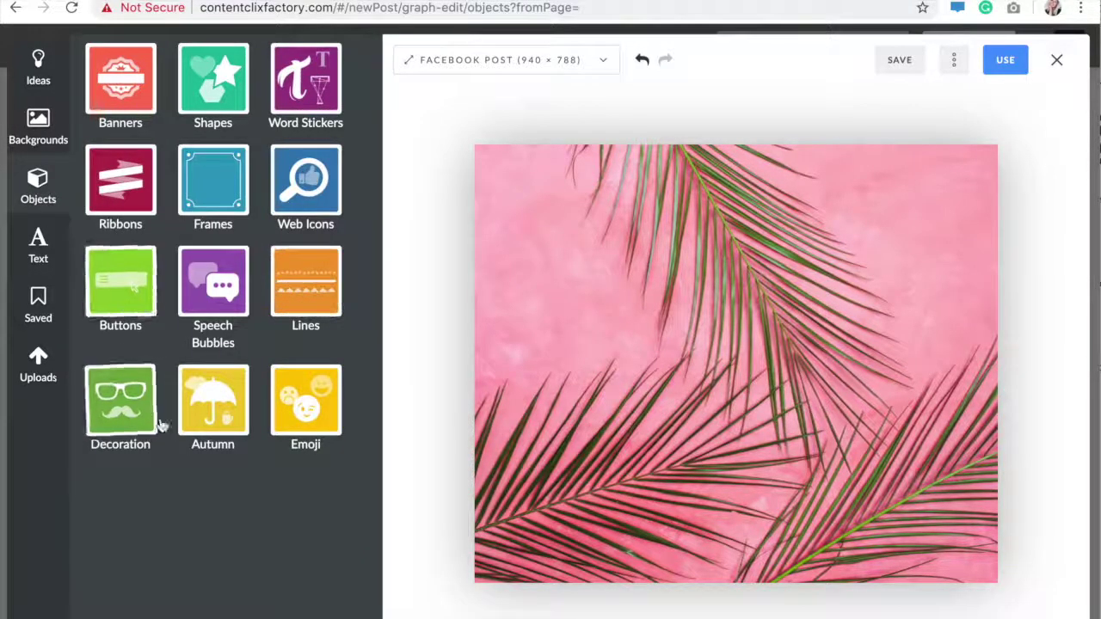
pyautogui.click(217, 434)
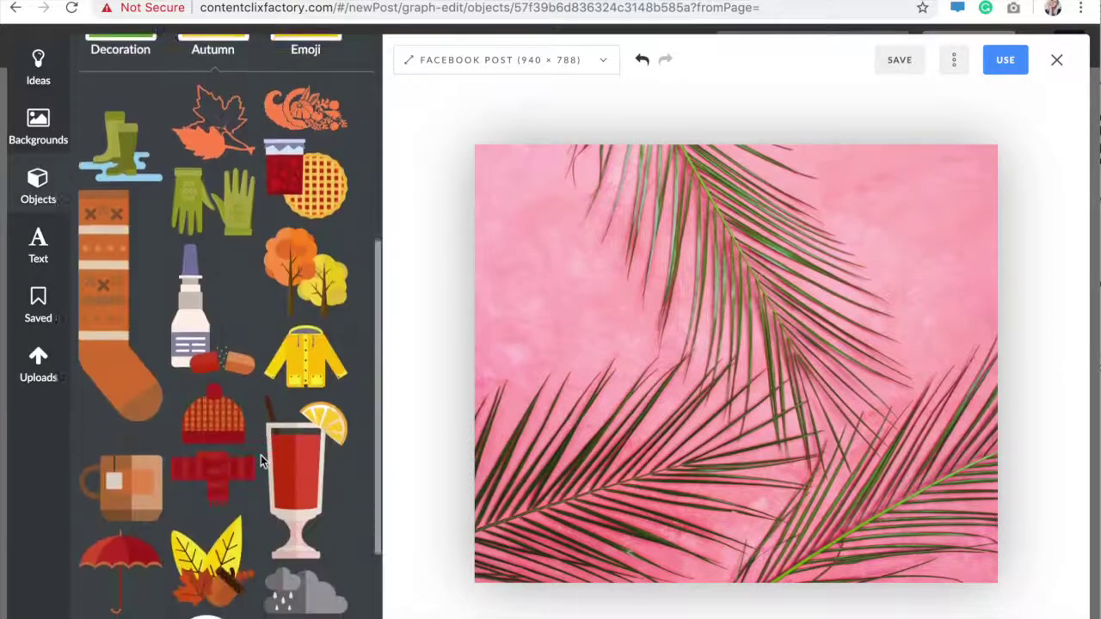
pyautogui.click(306, 292)
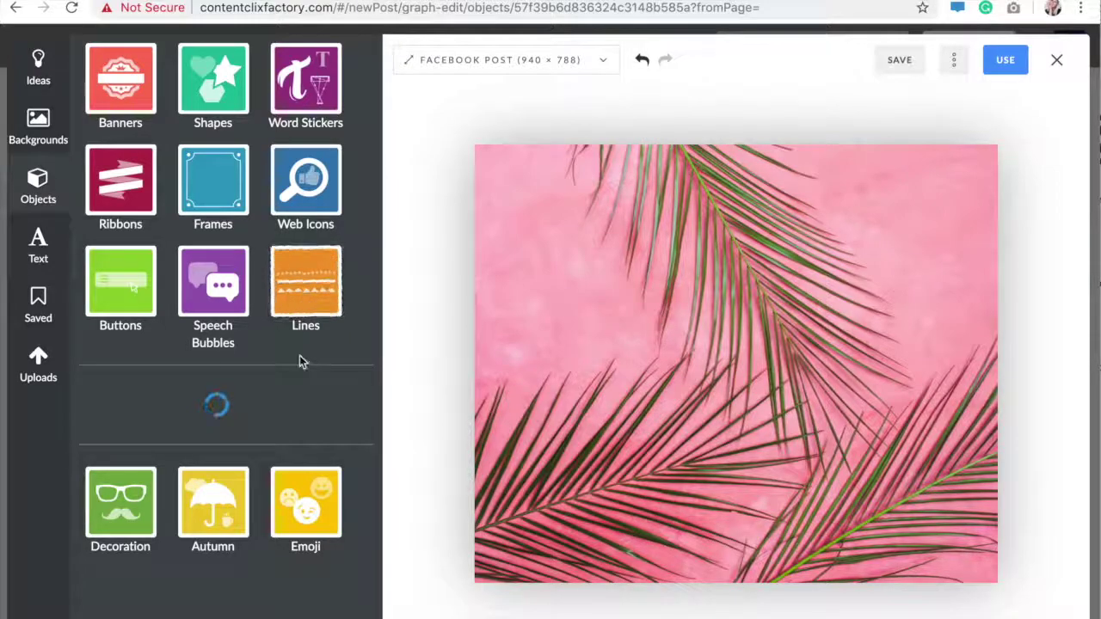
pyautogui.click(197, 320)
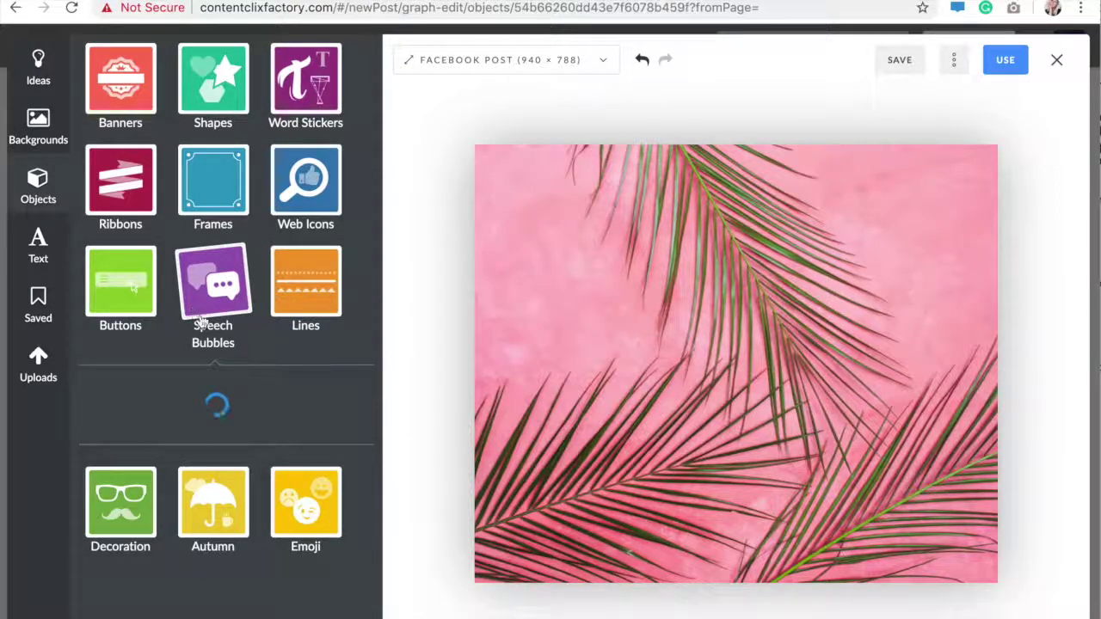
# - Scroll through the Buttons objects, then add an 'Add Text' box in Arial 56
pyautogui.click(138, 318)
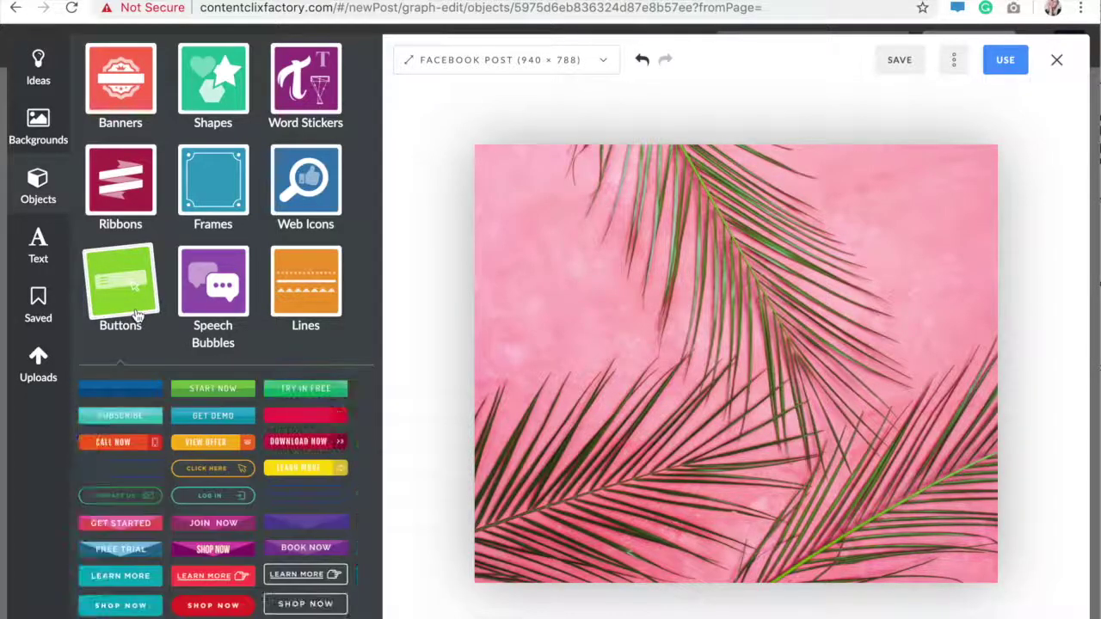
pyautogui.scroll(-1, 163, 412)
pyautogui.scroll(-2, 172, 448)
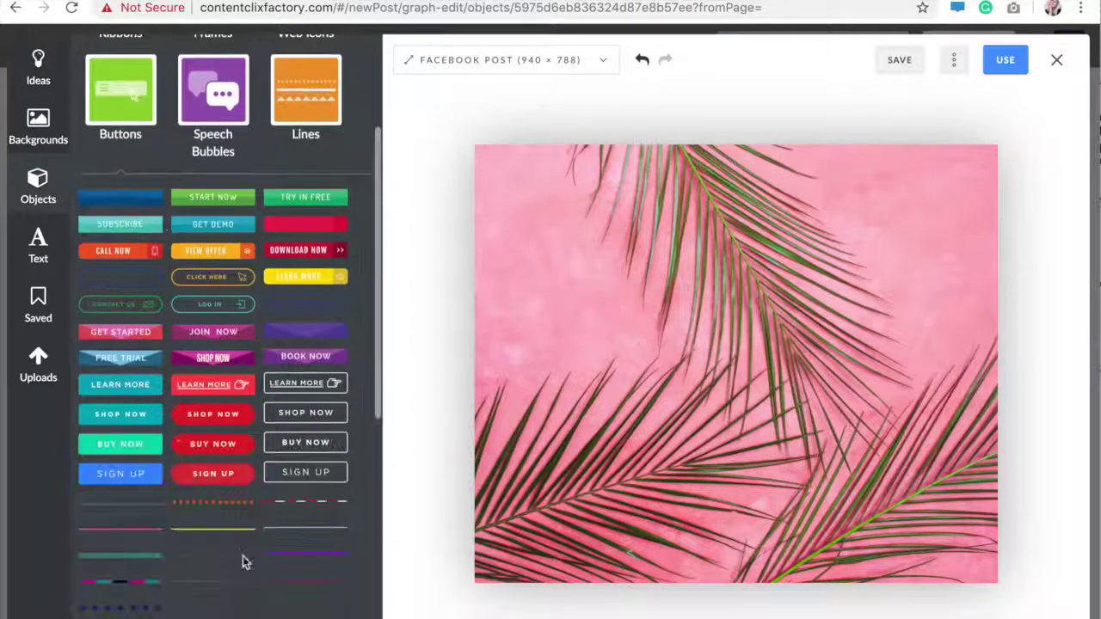
pyautogui.scroll(2, 229, 412)
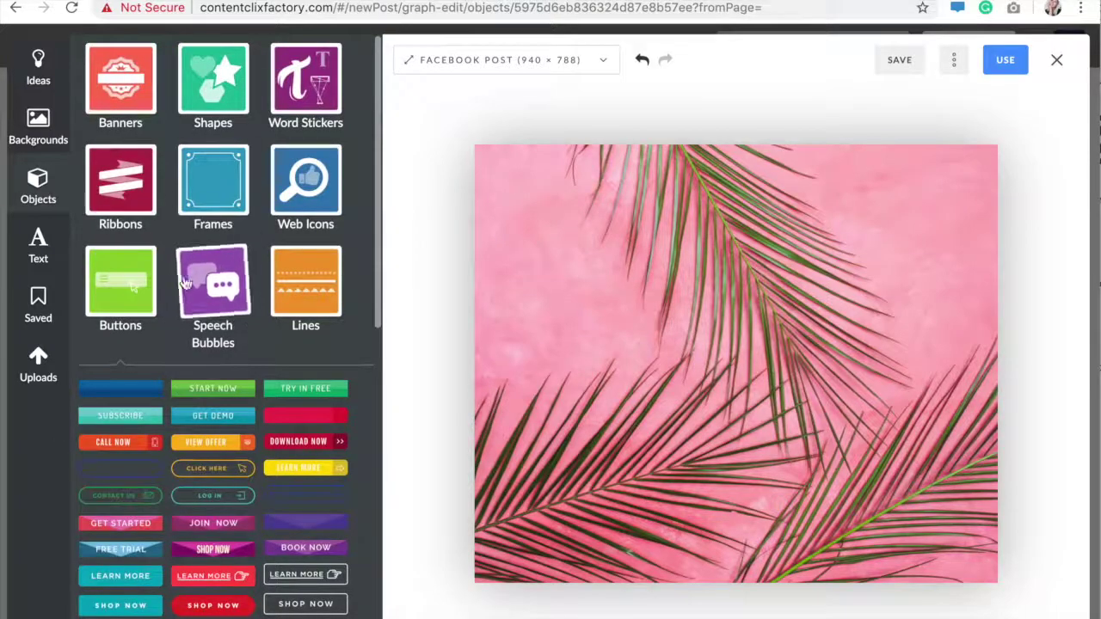
pyautogui.click(45, 244)
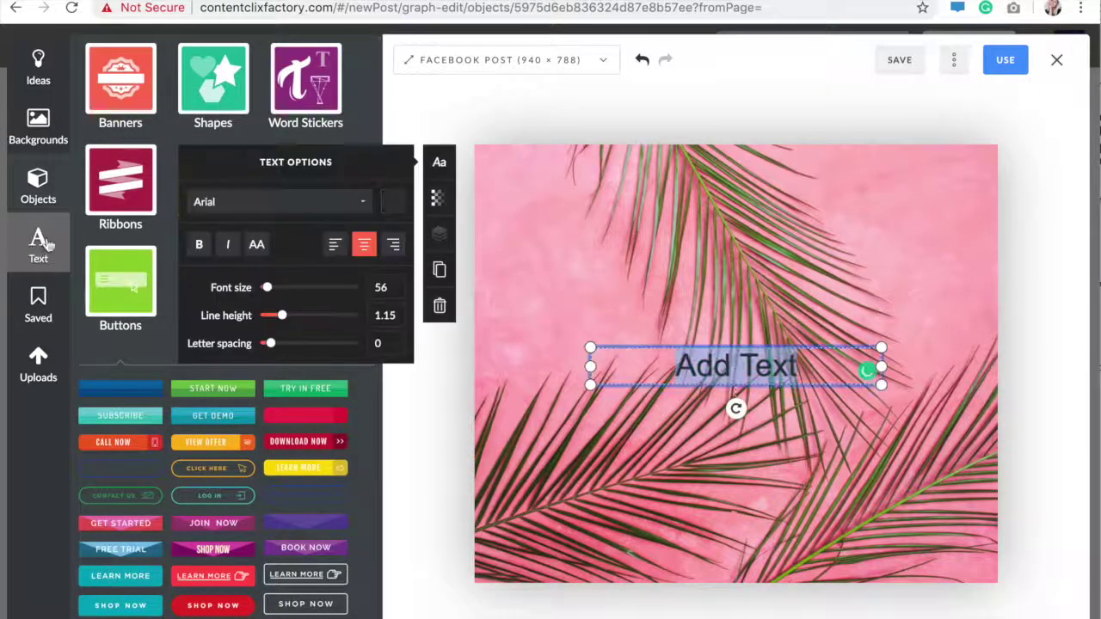
# - Drag the text box to the top-right corner and change its wording to 'ContentClix'
pyautogui.click(774, 375)
pyautogui.moveTo(774, 375); pyautogui.dragTo(955, 175)
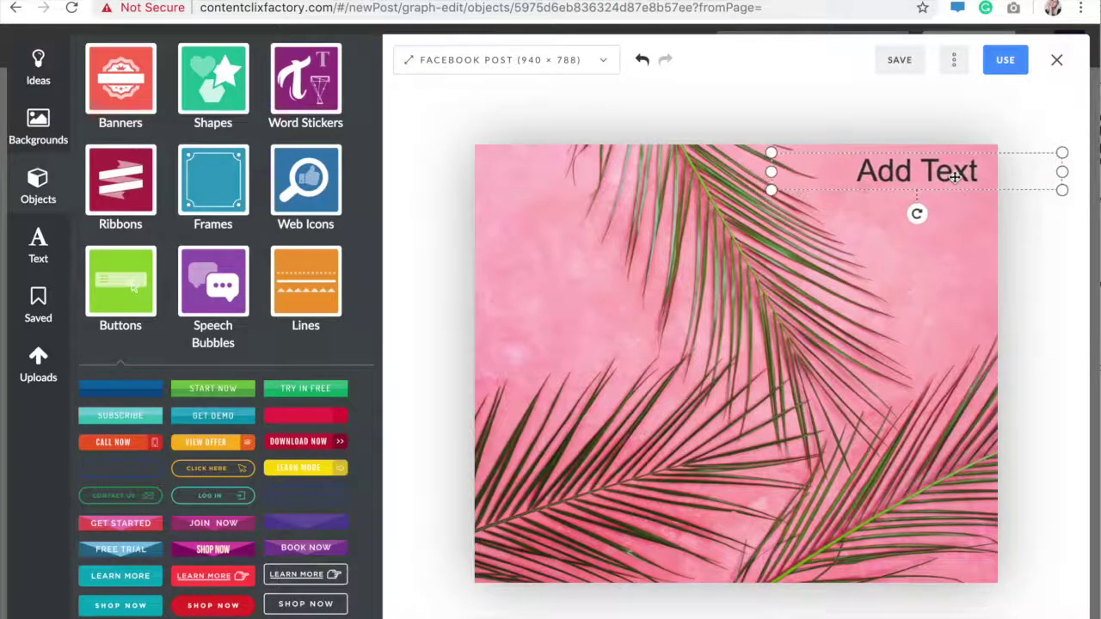
pyautogui.doubleClick(928, 171)
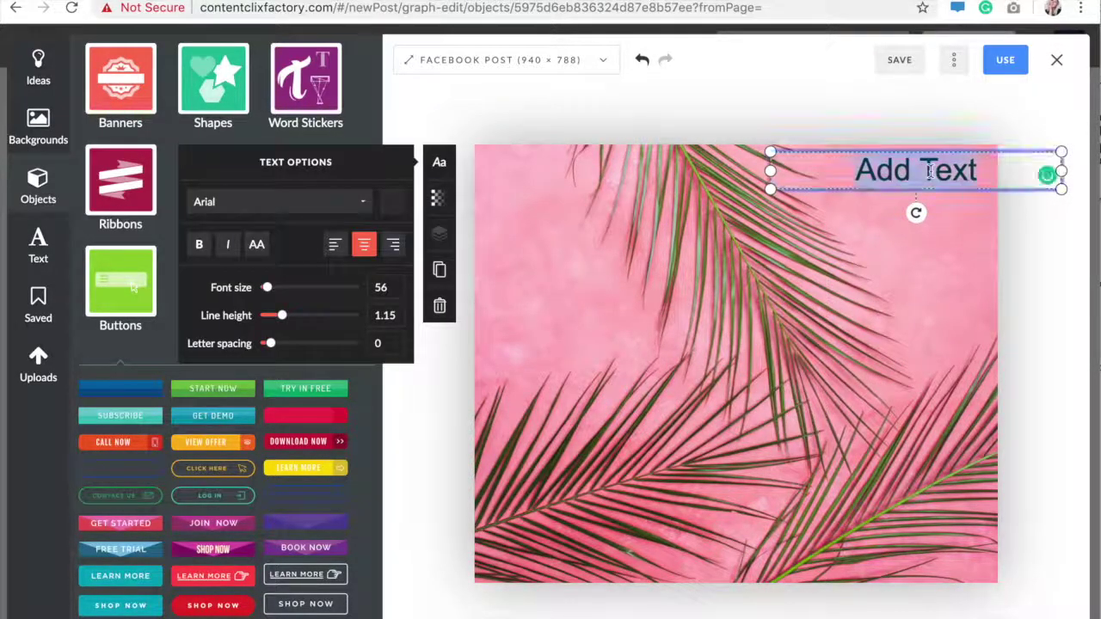
pyautogui.write('ContentClix')
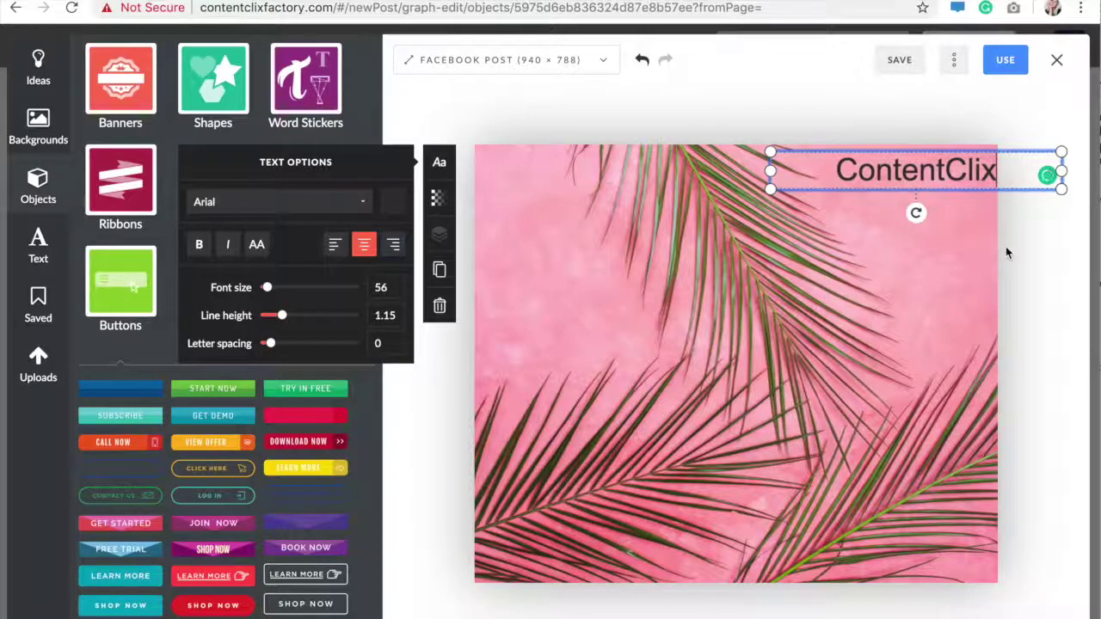
pyautogui.click(1003, 249)
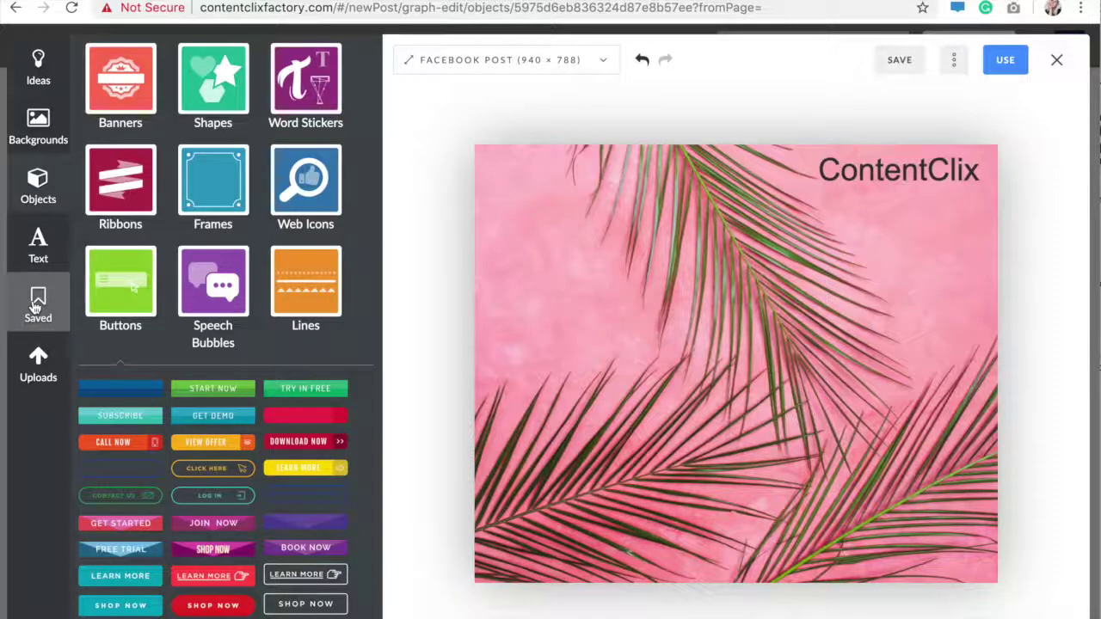
# - Scroll through the Saved designs, then switch to the list of 369 recent designs
pyautogui.click(36, 307)
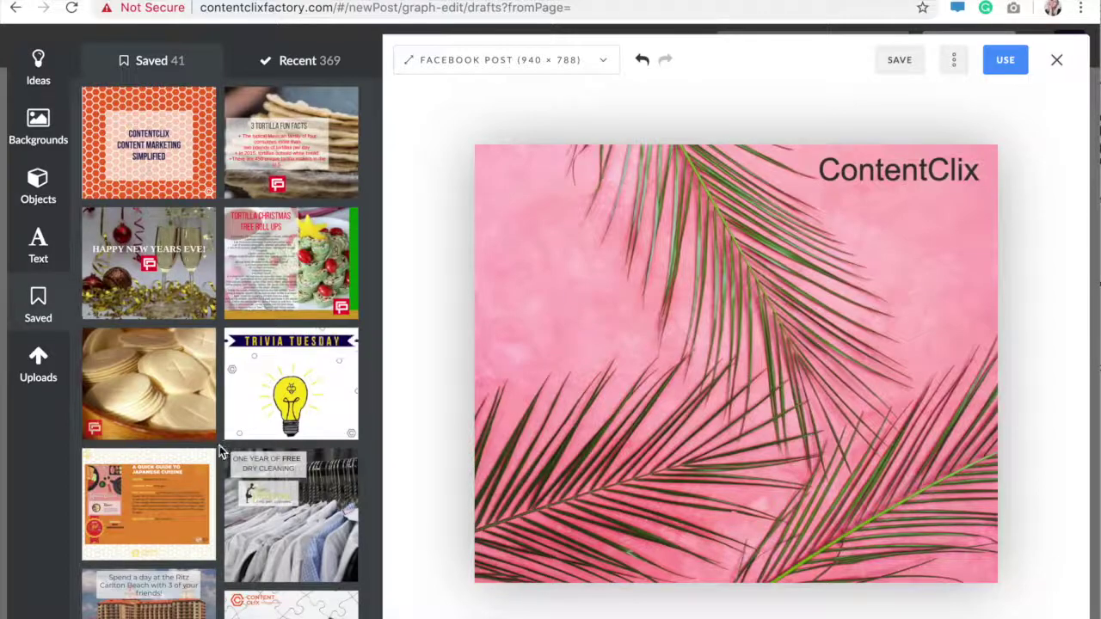
pyautogui.scroll(-3, 219, 446)
pyautogui.scroll(-4, 219, 446)
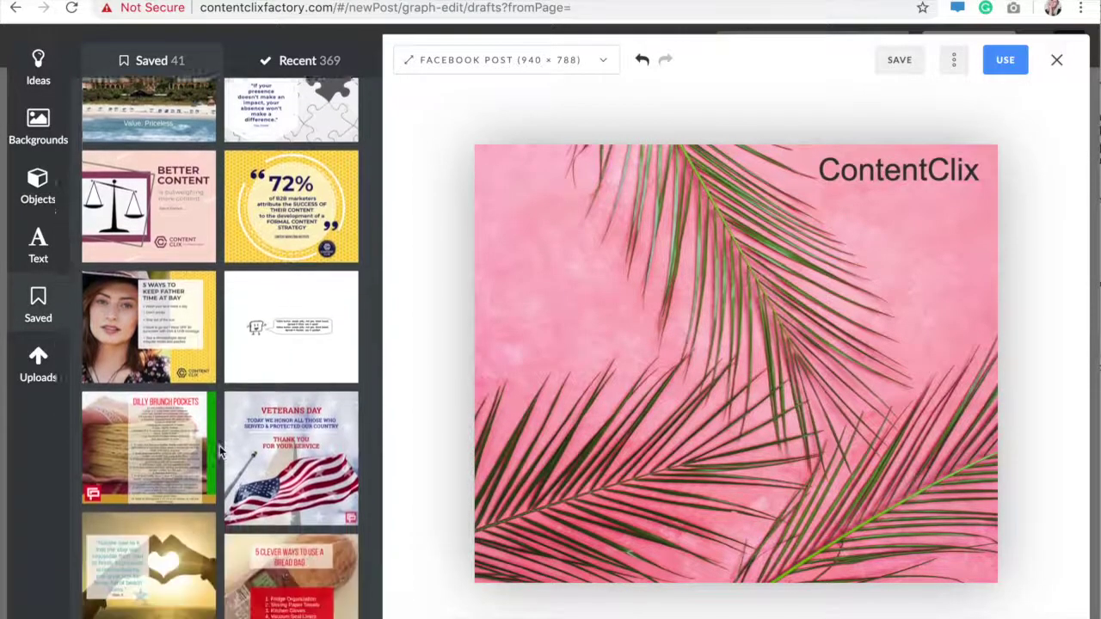
pyautogui.scroll(-2, 219, 449)
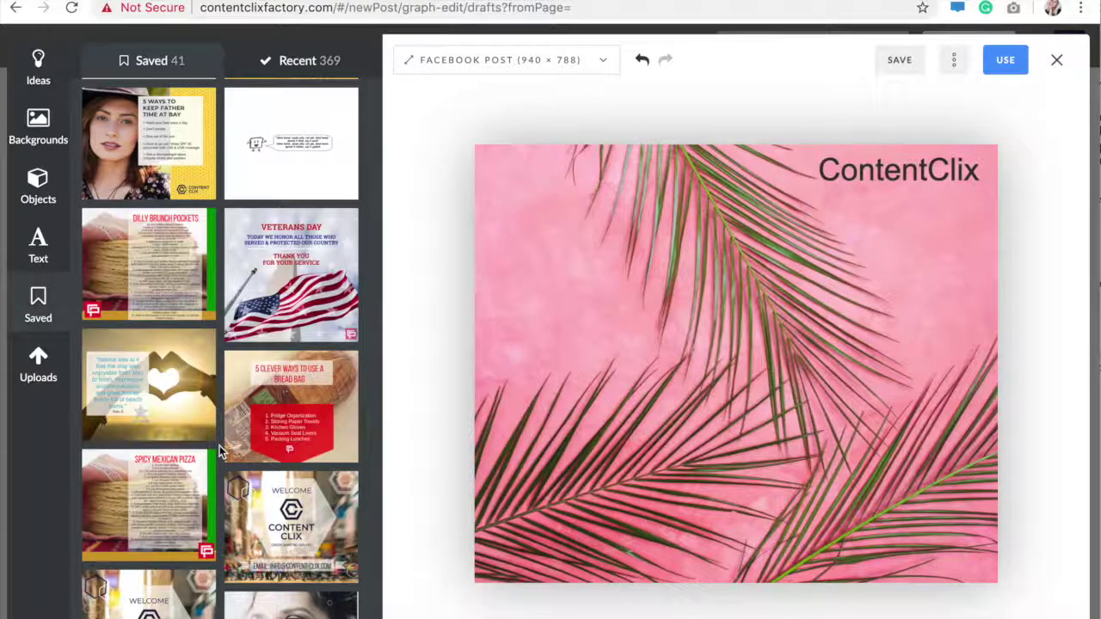
pyautogui.scroll(-5, 292, 258)
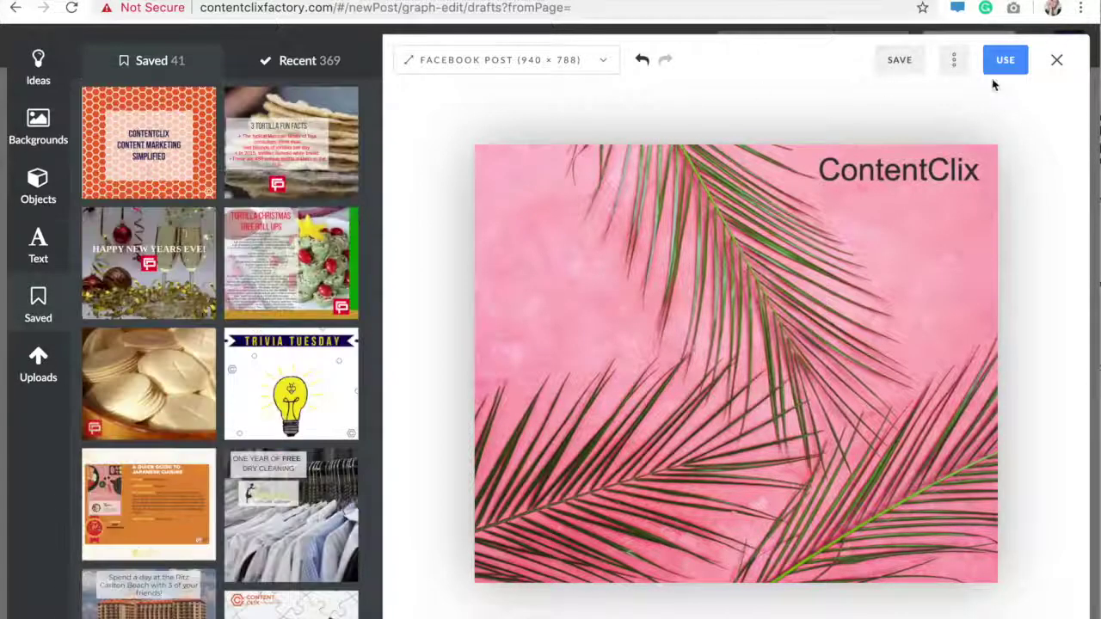
pyautogui.click(895, 65)
pyautogui.click(293, 64)
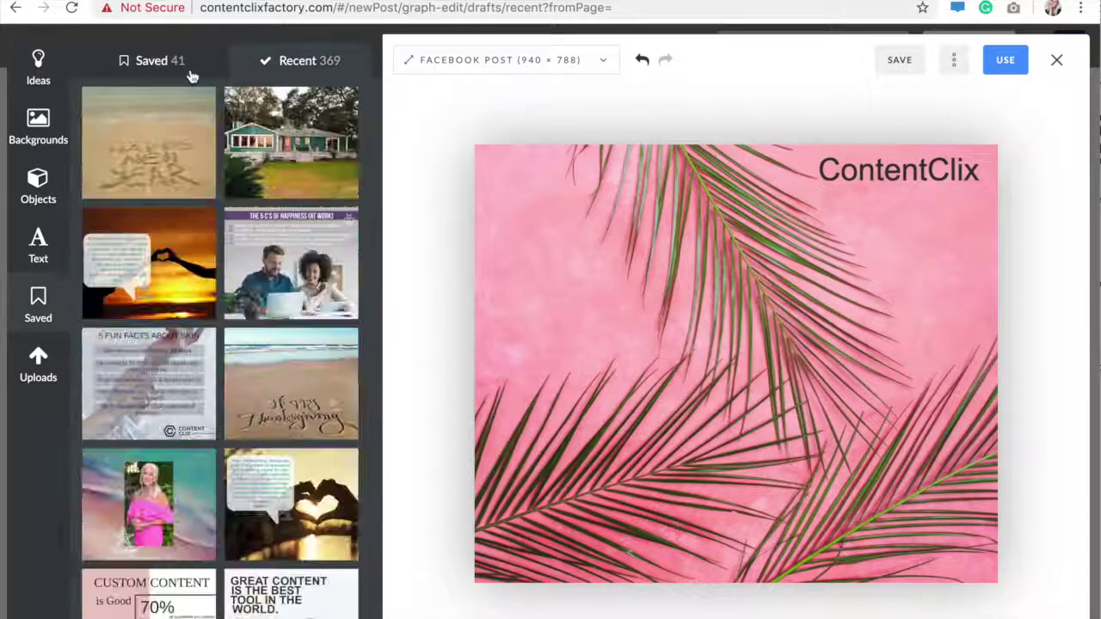
# - Flip between Saved and Recent, scroll the recent designs, then open All Uploads
pyautogui.click(189, 71)
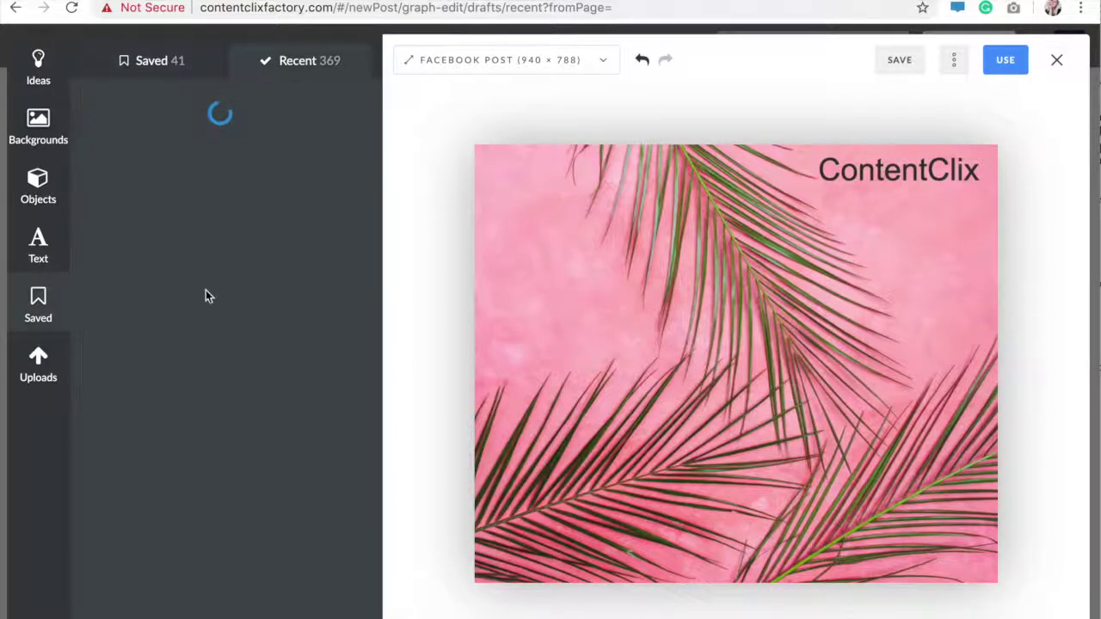
pyautogui.click(302, 76)
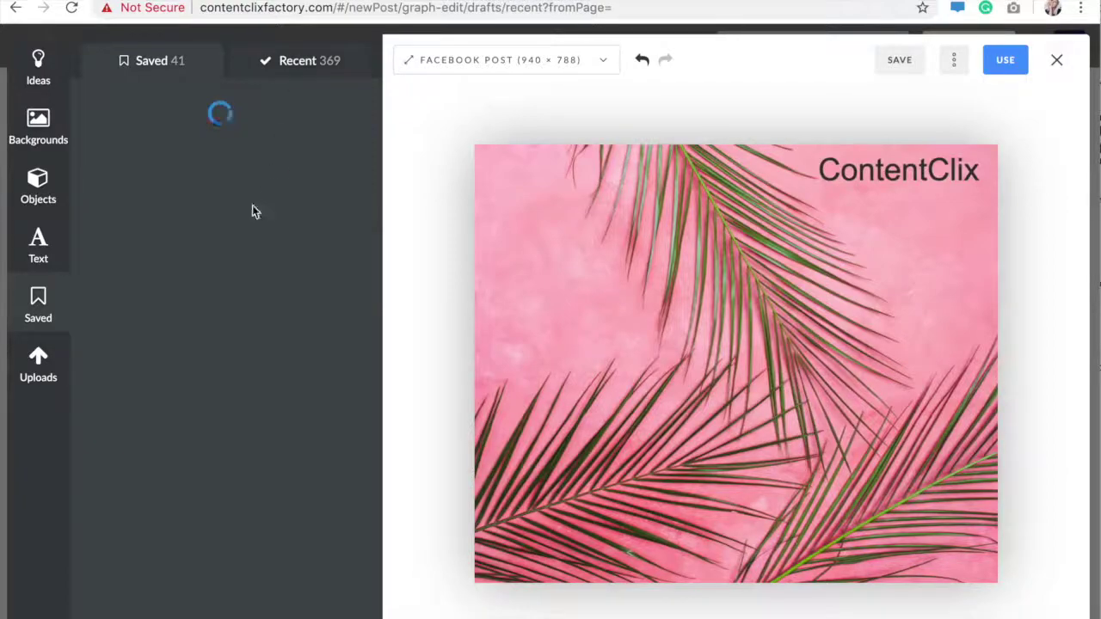
pyautogui.scroll(-3, 221, 223)
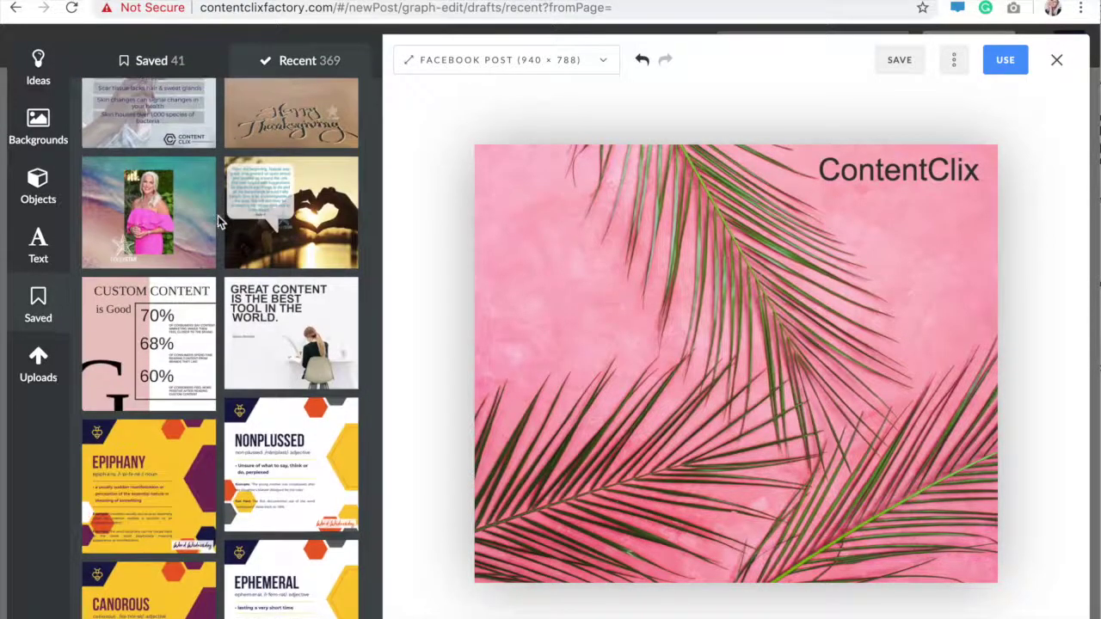
pyautogui.scroll(-4, 216, 215)
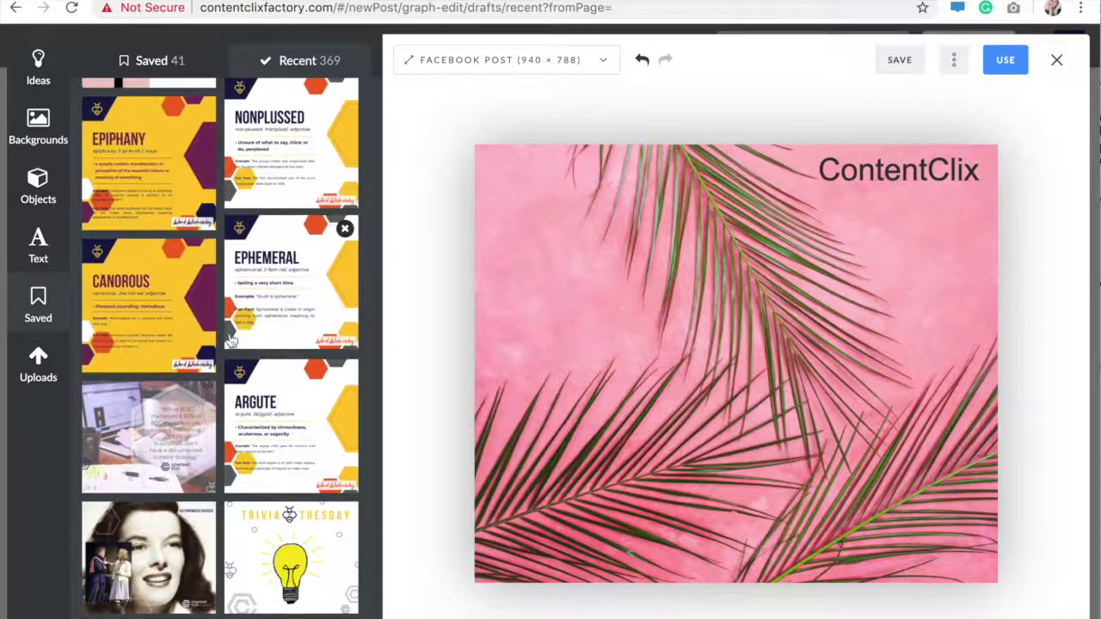
pyautogui.scroll(-3, 216, 442)
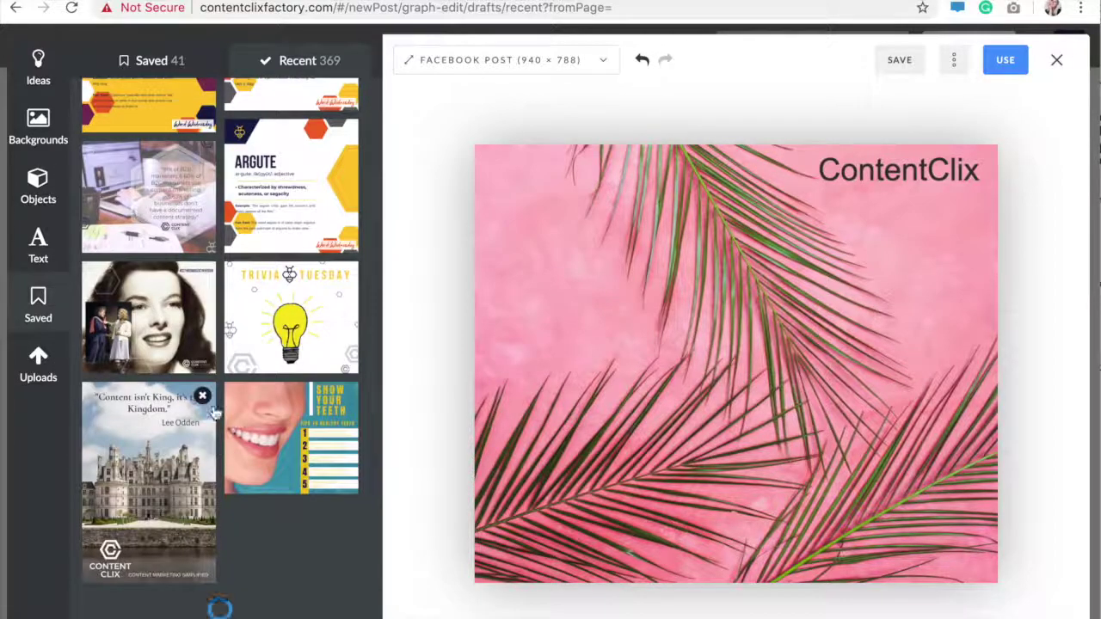
pyautogui.click(27, 366)
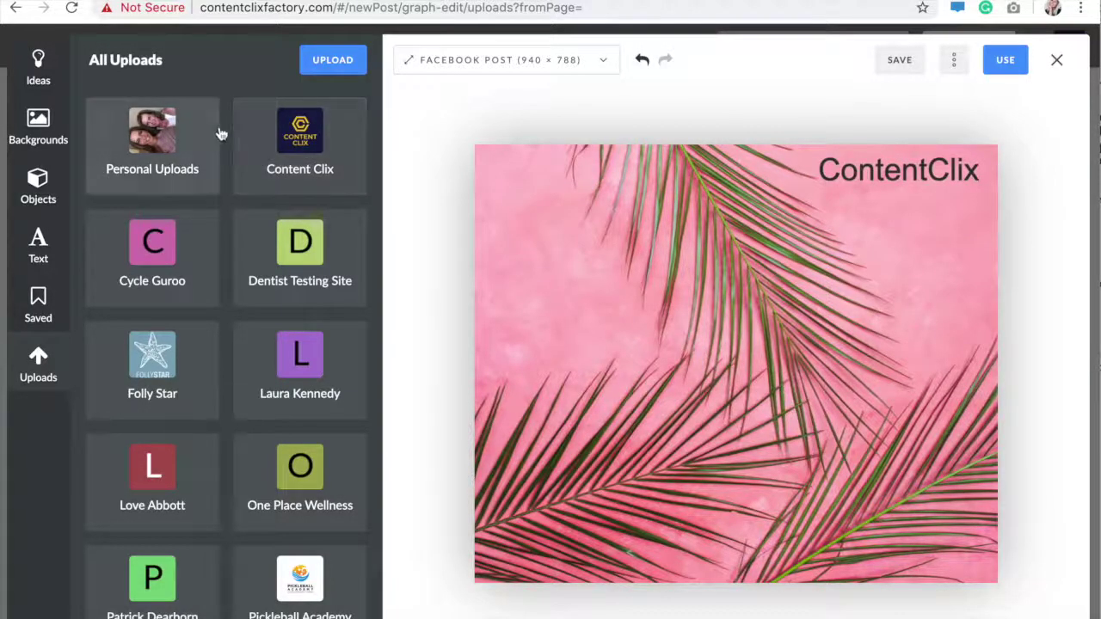
pyautogui.click(316, 172)
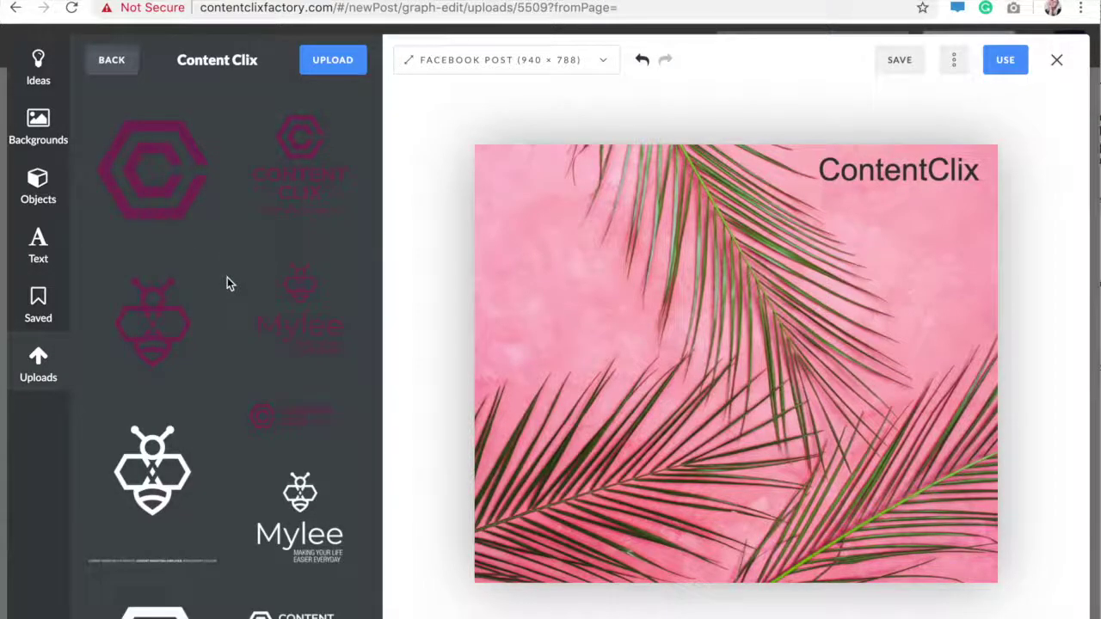
pyautogui.scroll(-3, 227, 277)
pyautogui.scroll(-1, 237, 361)
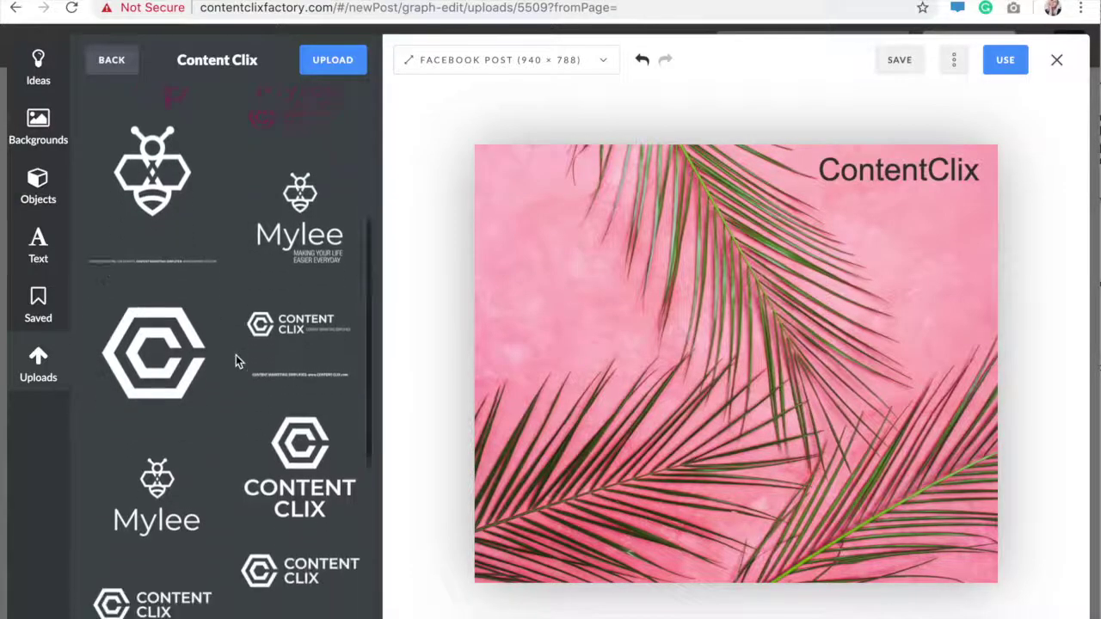
pyautogui.scroll(-1, 236, 355)
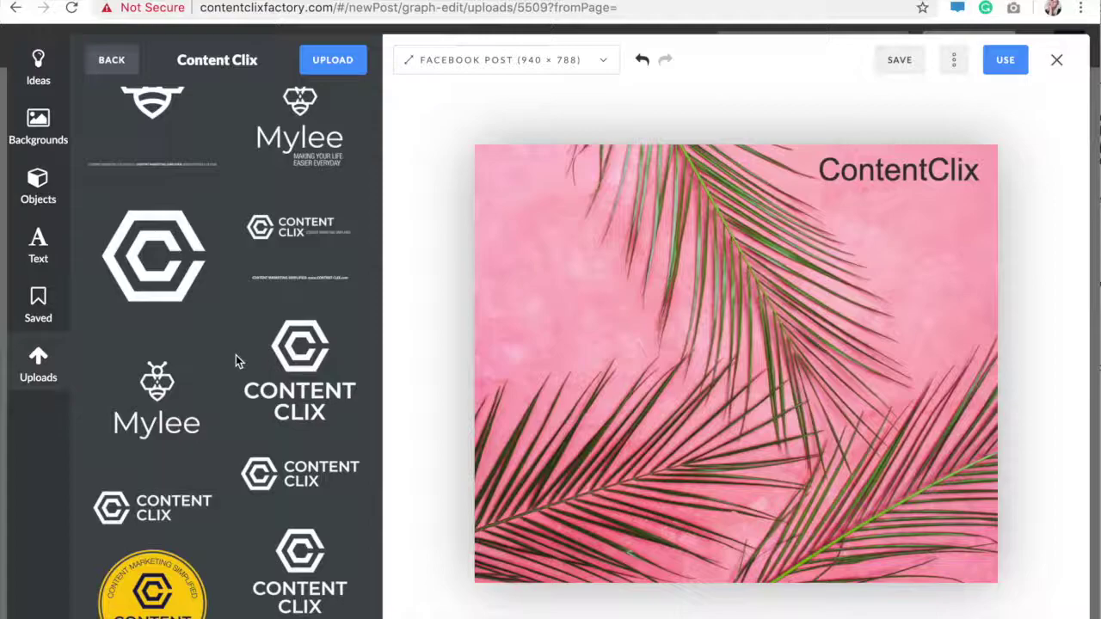
pyautogui.moveTo(238, 362)
pyautogui.moveTo(278, 288)
pyautogui.click(110, 62)
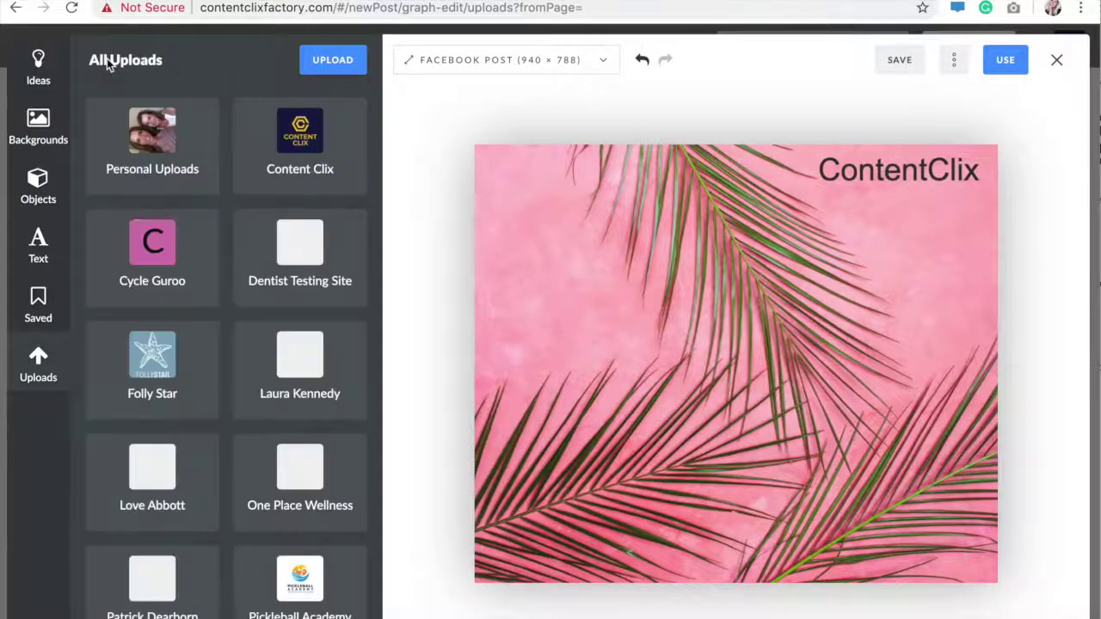
# - Open the Ideas gallery, check the ContentClix text's opacity, and duplicate the text
pyautogui.click(34, 69)
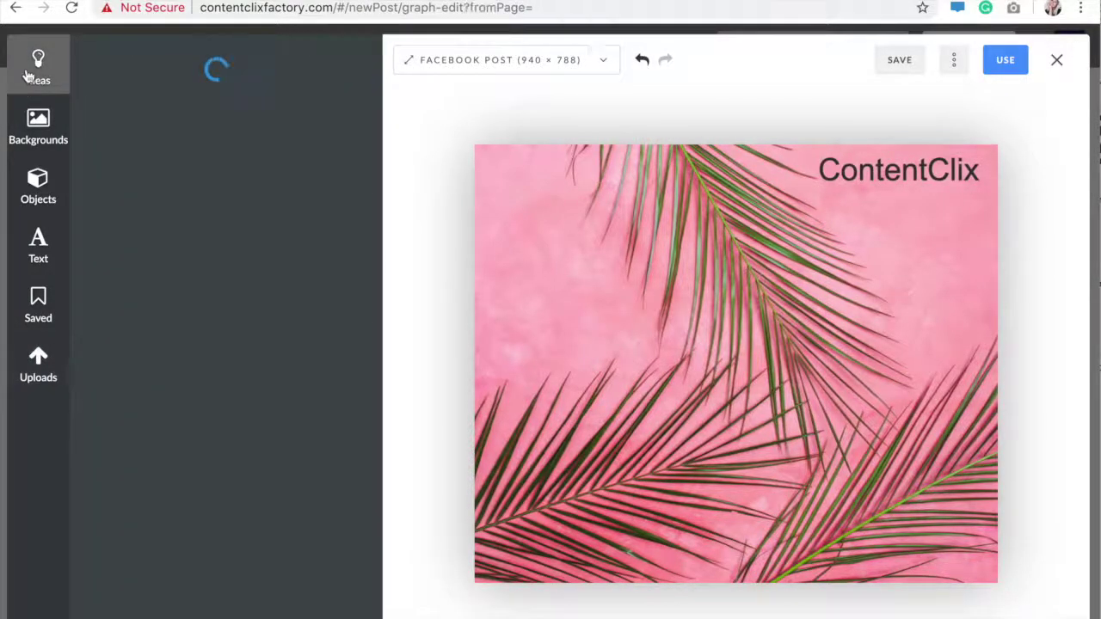
pyautogui.click(860, 162)
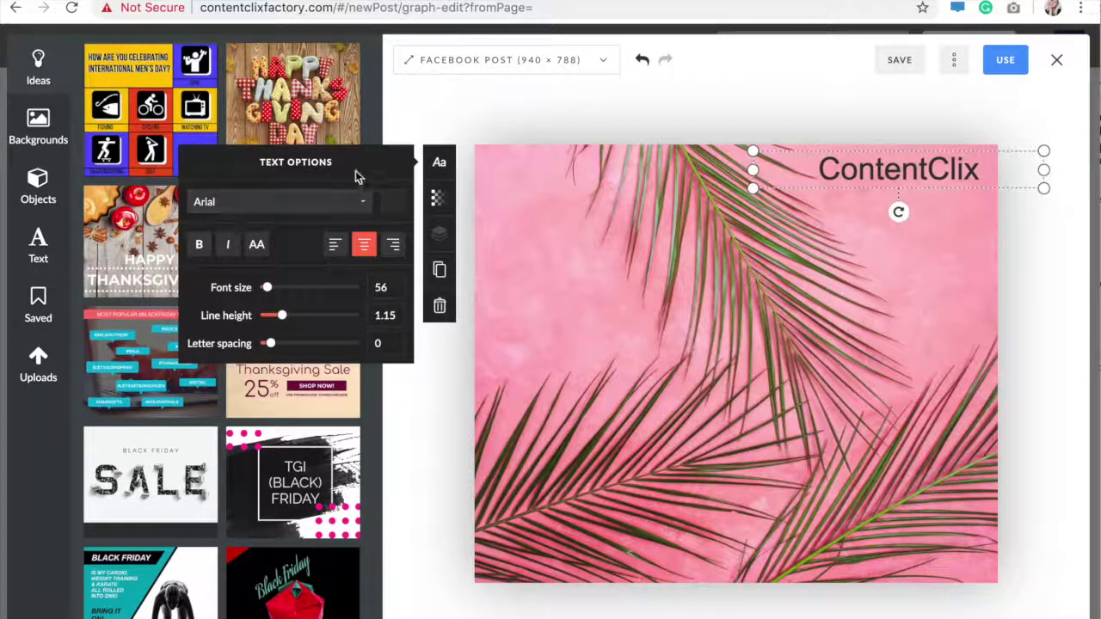
pyautogui.click(436, 196)
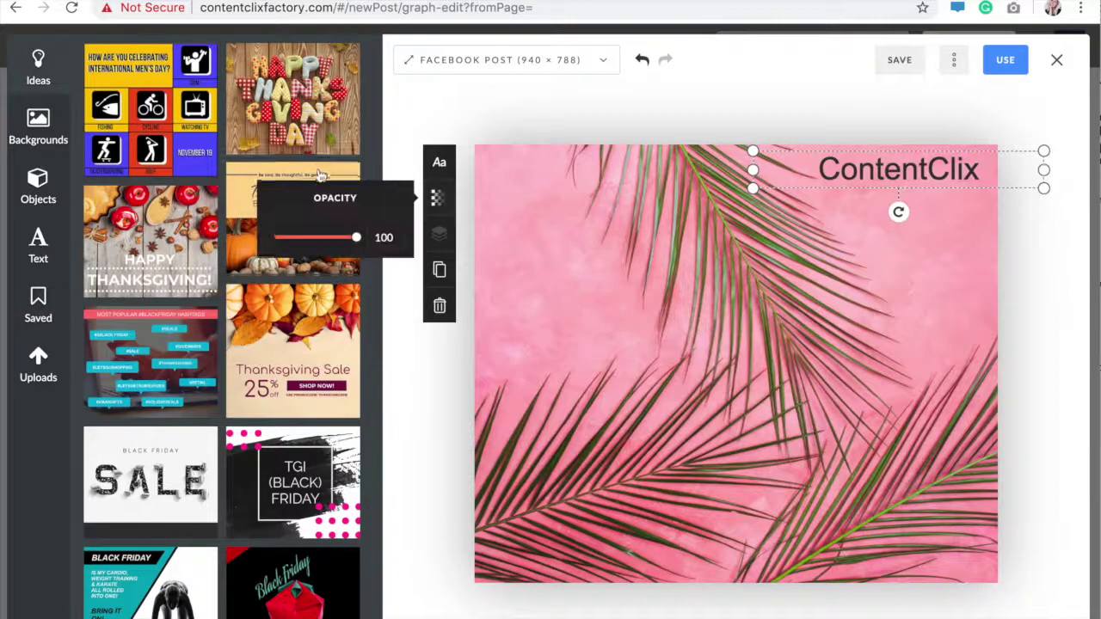
pyautogui.click(440, 270)
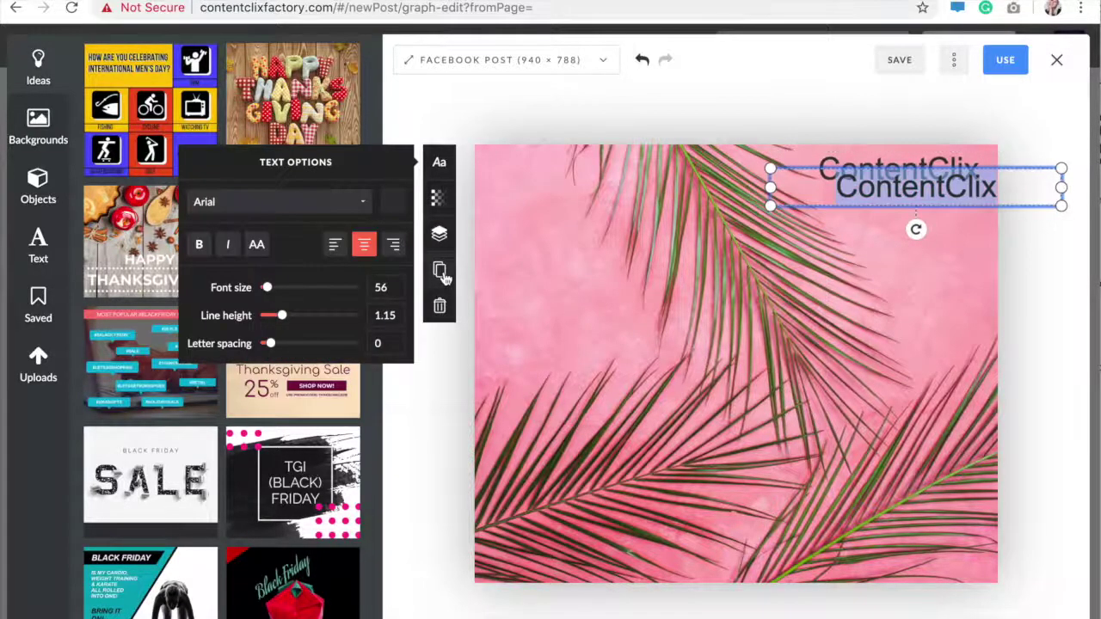
# - Delete the duplicate ContentClix copy so a single ContentClix text remains
pyautogui.click(947, 245)
pyautogui.click(944, 191)
pyautogui.press('Delete')
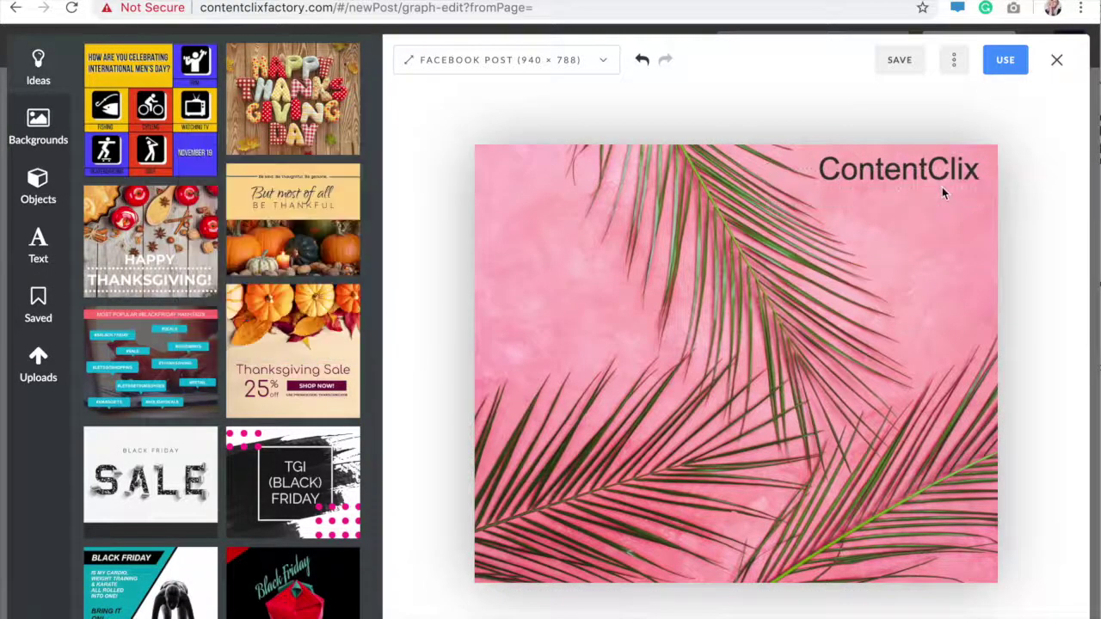
pyautogui.click(863, 164)
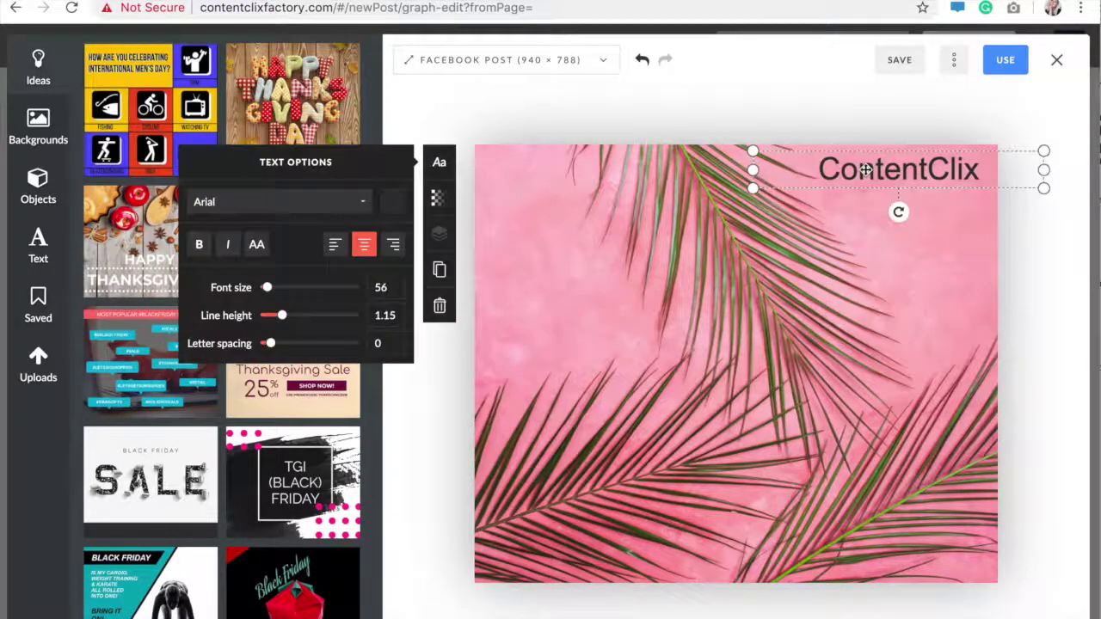
pyautogui.click(487, 105)
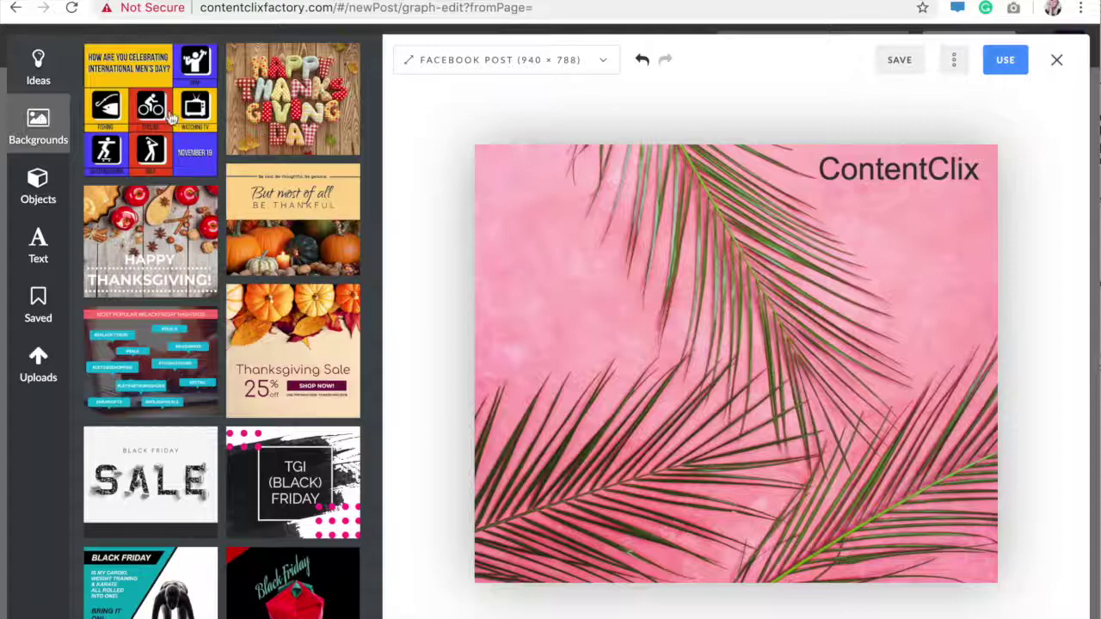
pyautogui.click(33, 131)
# - Add a second 'Add Text' box below the ContentClix title from the Objects panel
pyautogui.click(40, 193)
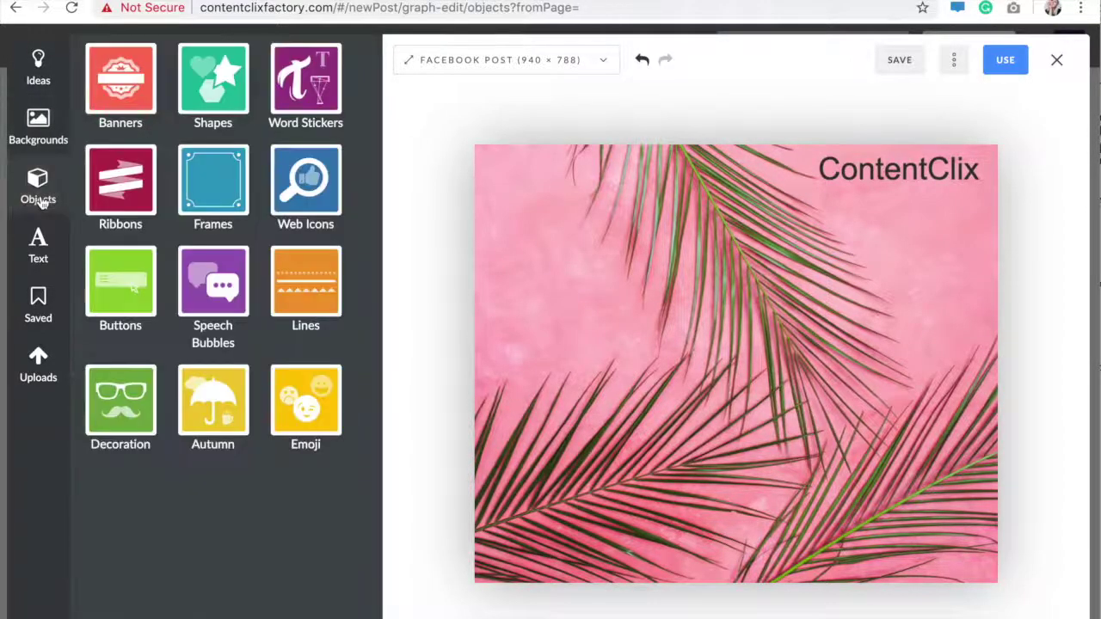
pyautogui.click(49, 247)
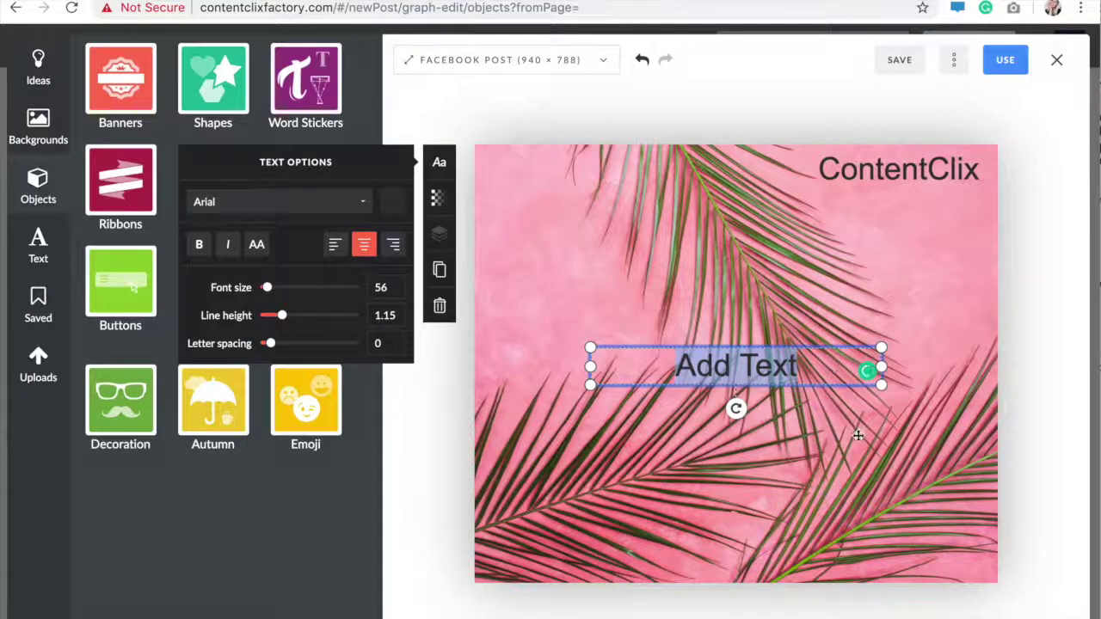